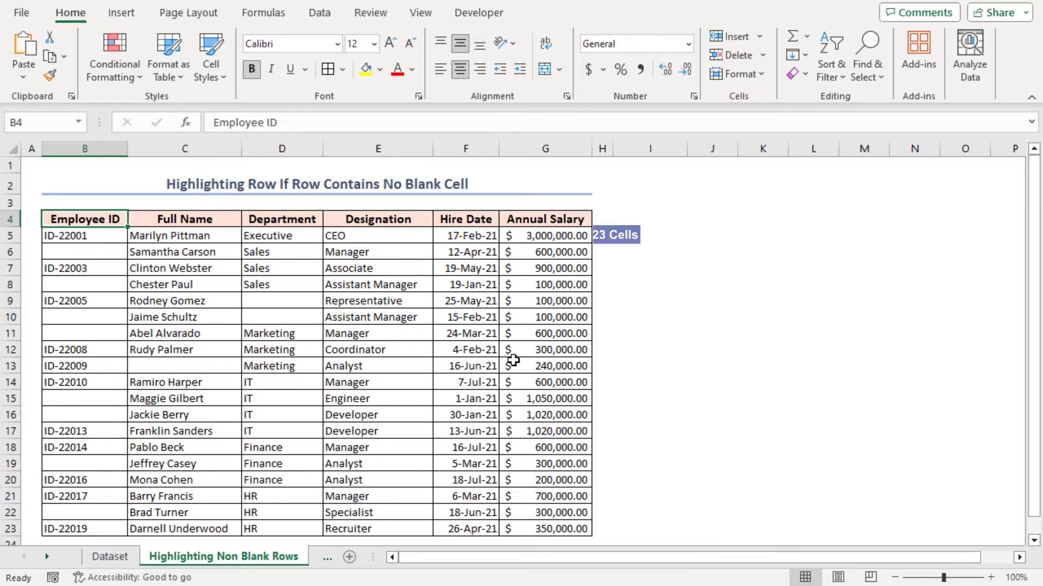
Select B5:G23 and start a new formula rule with =COUNTBLANK($B5:$G5)=0.
drag(65, 235, 589, 530)
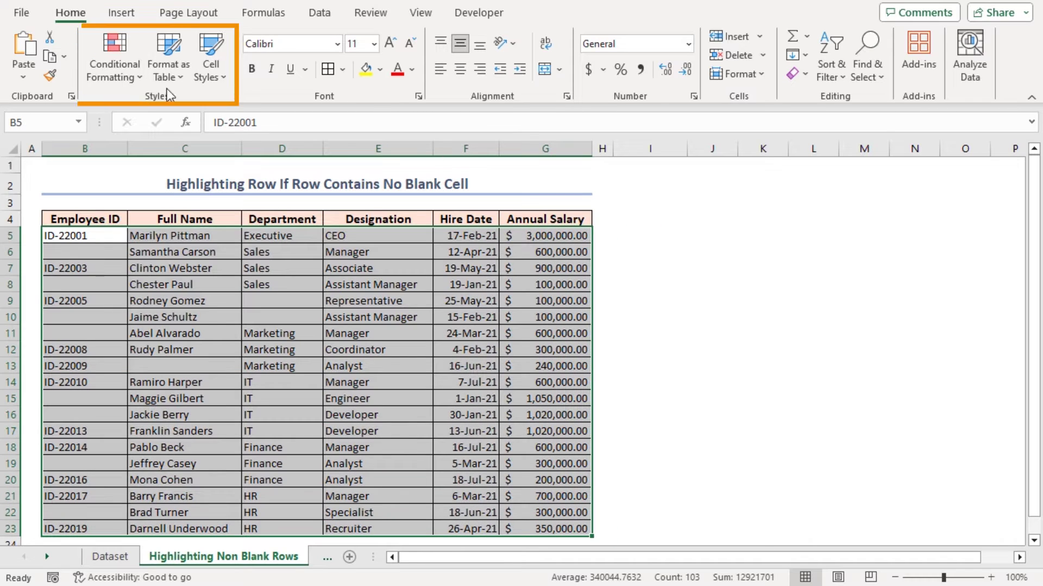
click(132, 80)
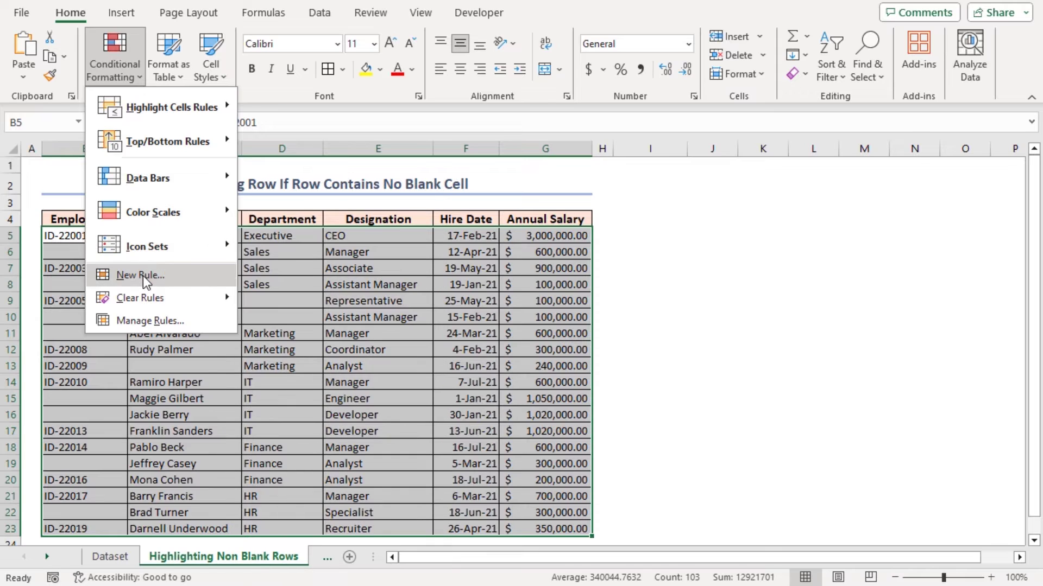
click(142, 276)
drag(598, 152, 676, 181)
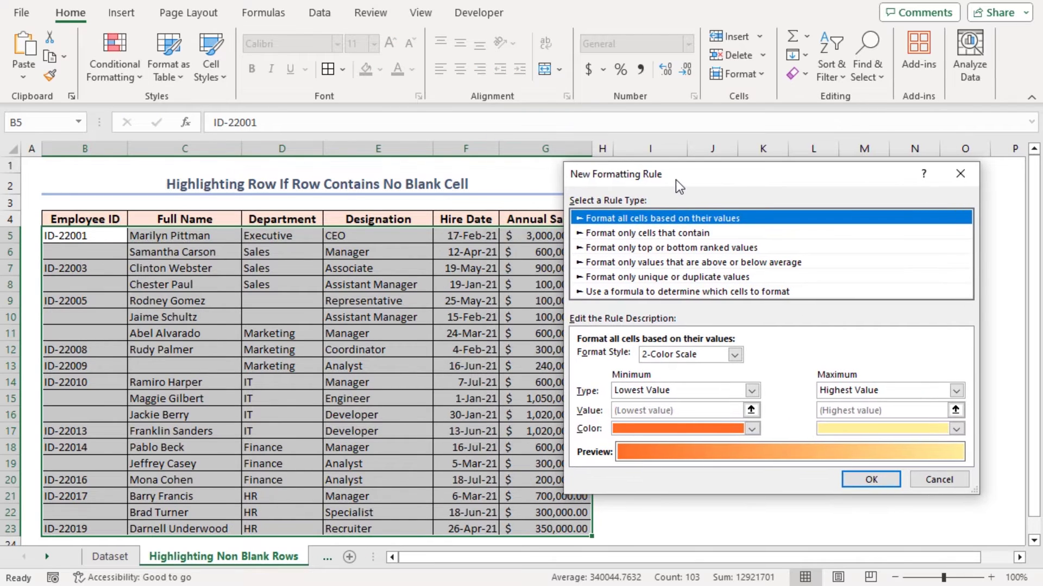
click(656, 292)
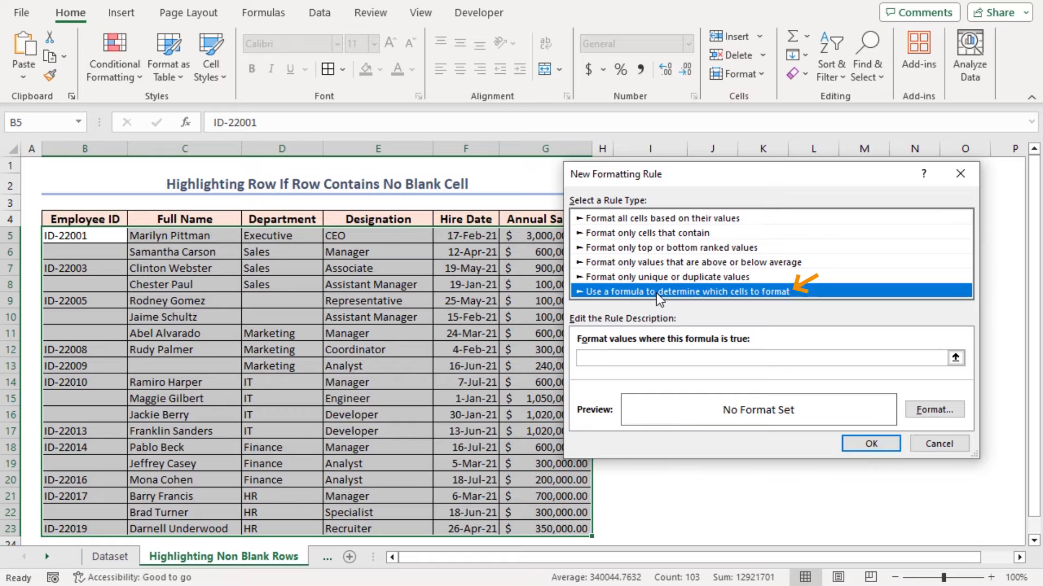
click(719, 358)
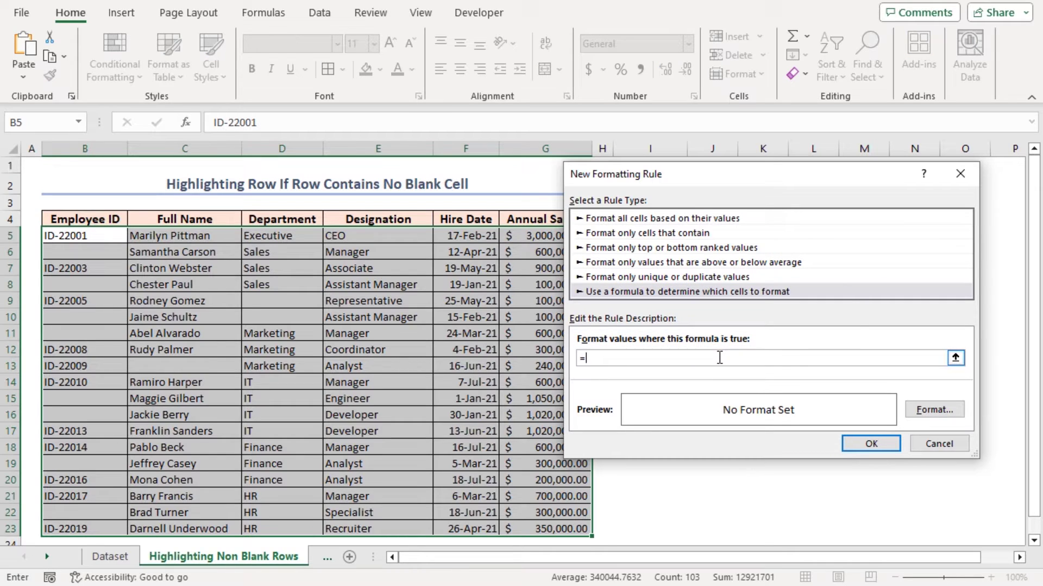
text(=COUNTBLANK($B)
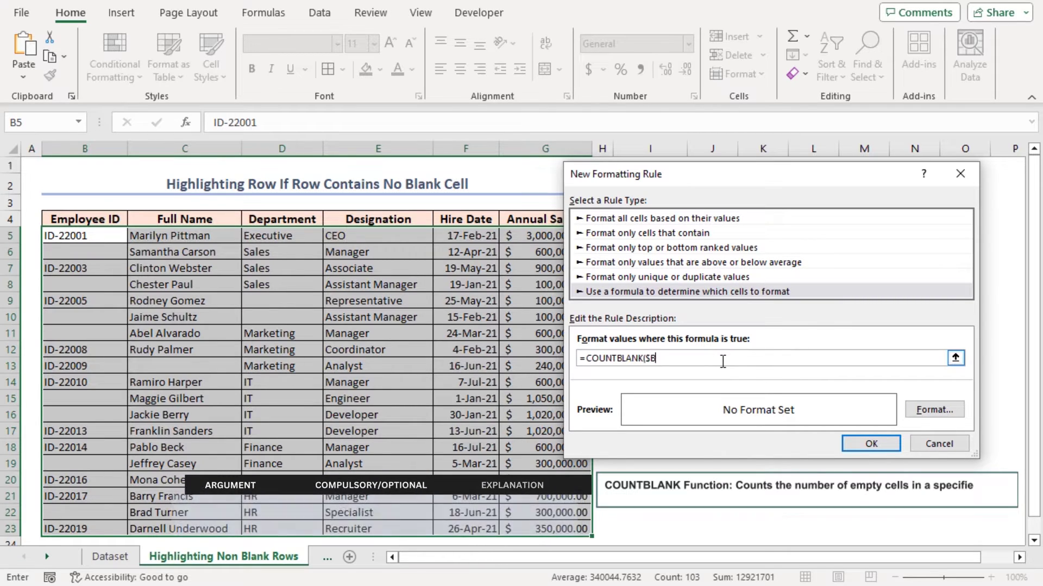
text(5:$G5)=0)
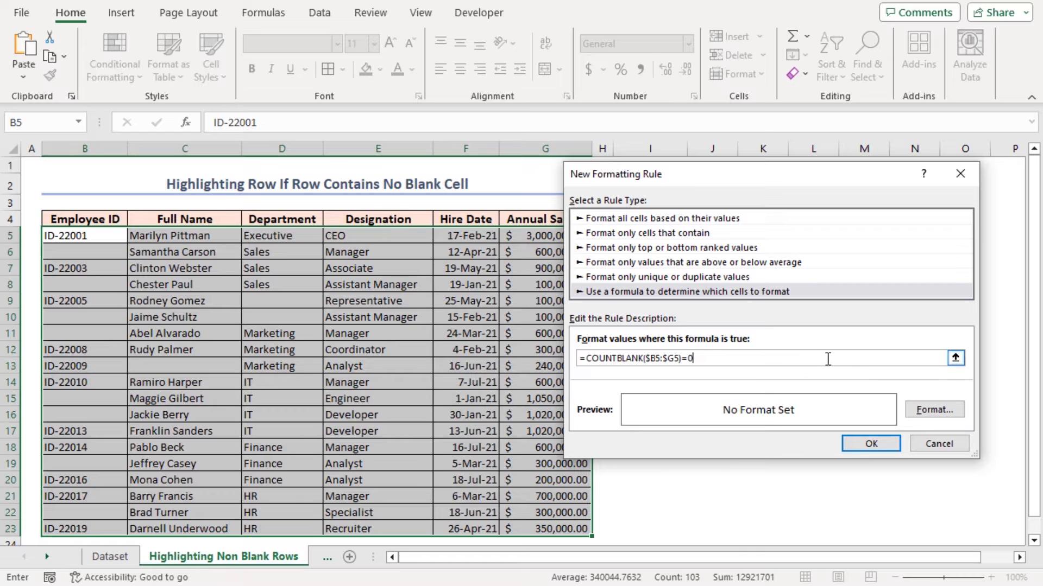
Give the COUNTBLANK rule a light blue fill, apply it, and deselect the table.
click(928, 412)
drag(584, 68, 658, 94)
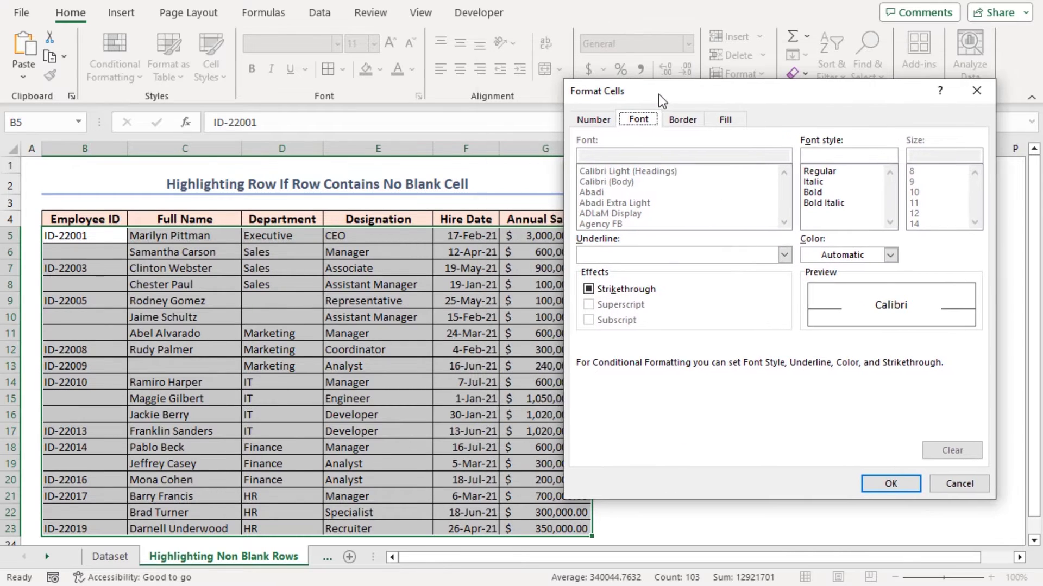
click(726, 122)
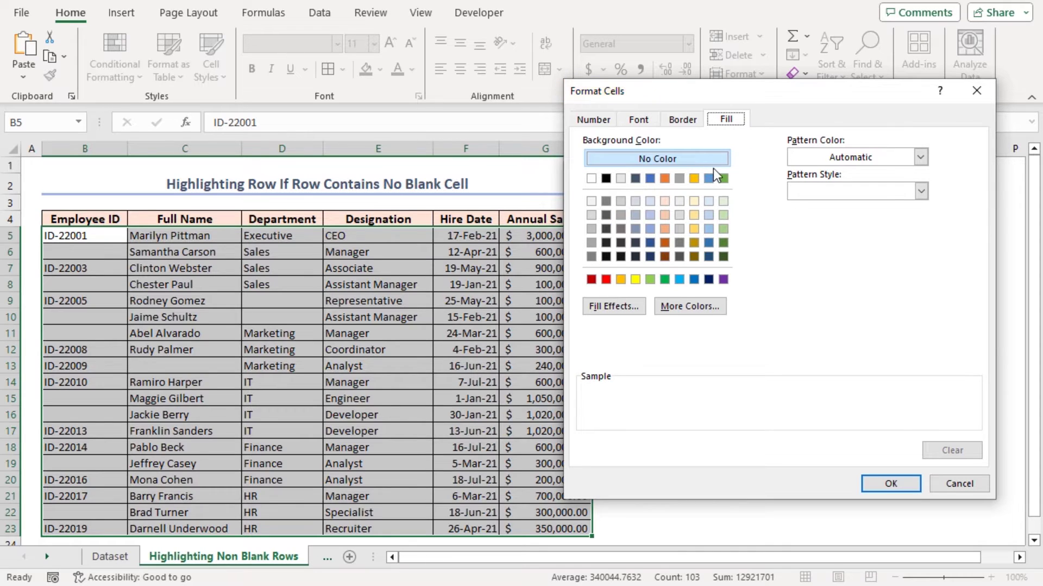
click(709, 201)
click(891, 483)
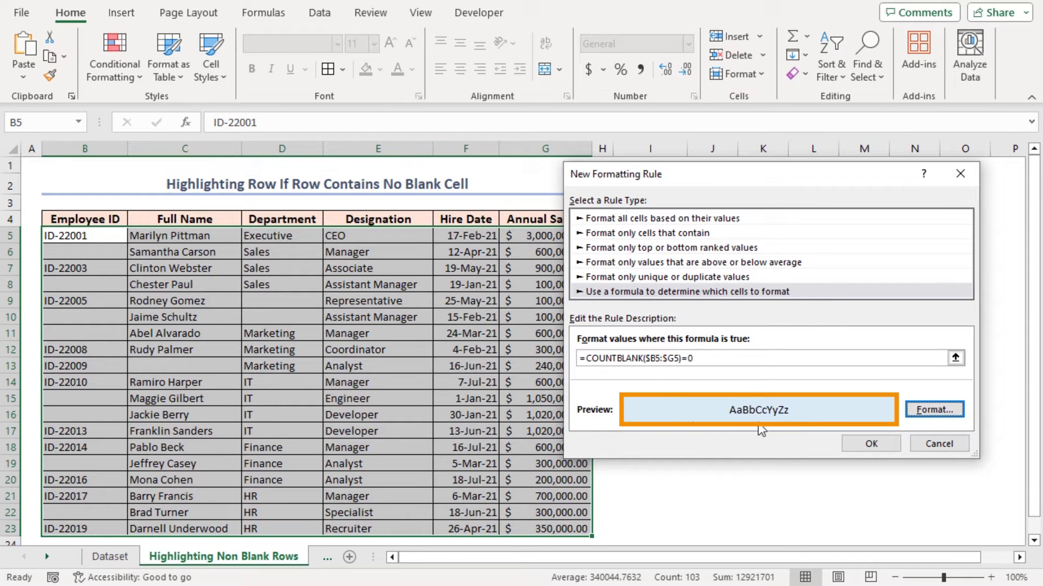
click(861, 445)
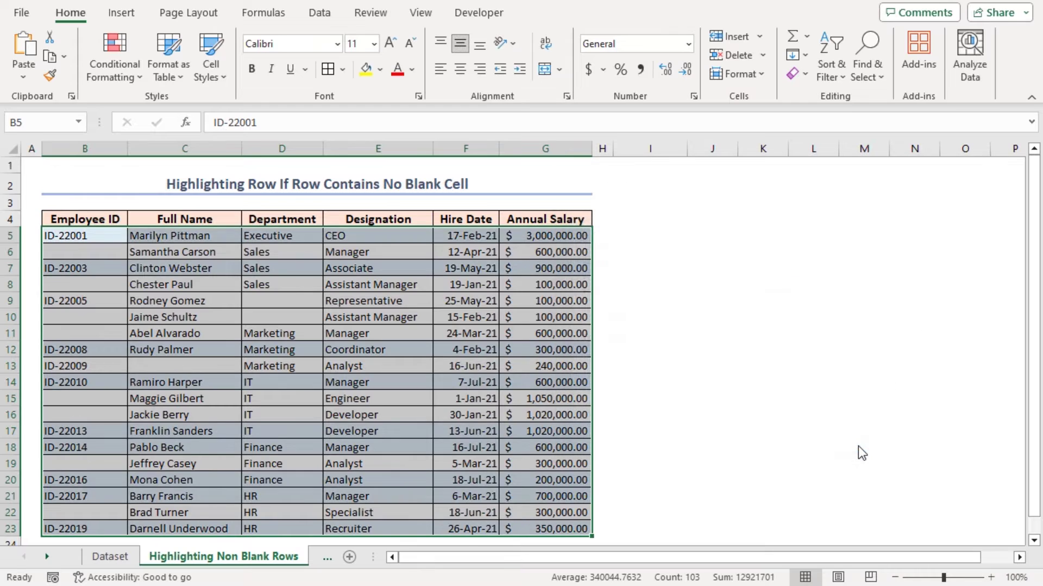
click(650, 301)
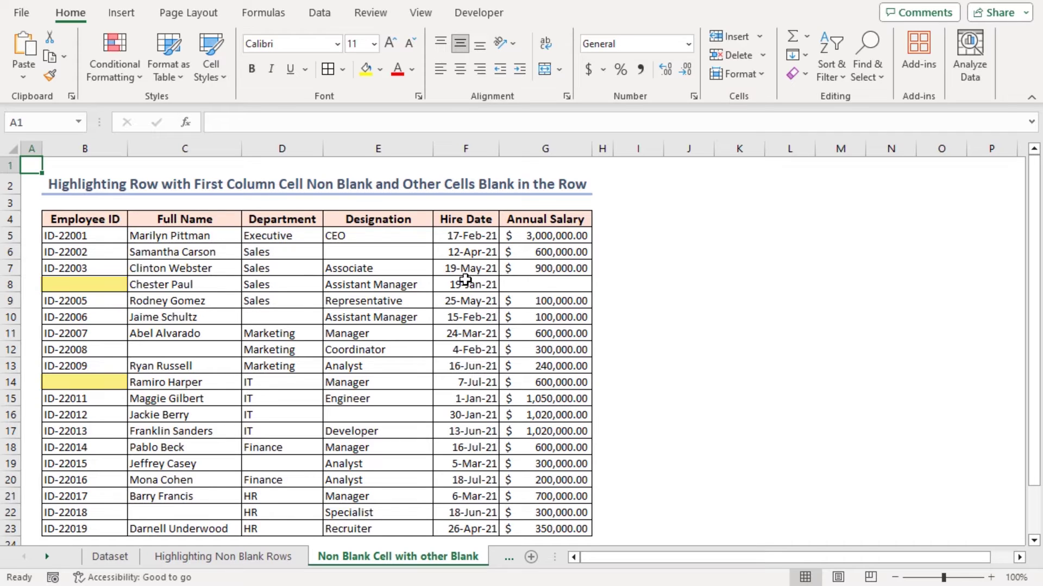
For B5:G23, start a formula rule using =AND(NOT(ISBLANK($B5)),COUNTA($B5:$G5)<6).
drag(55, 234, 565, 531)
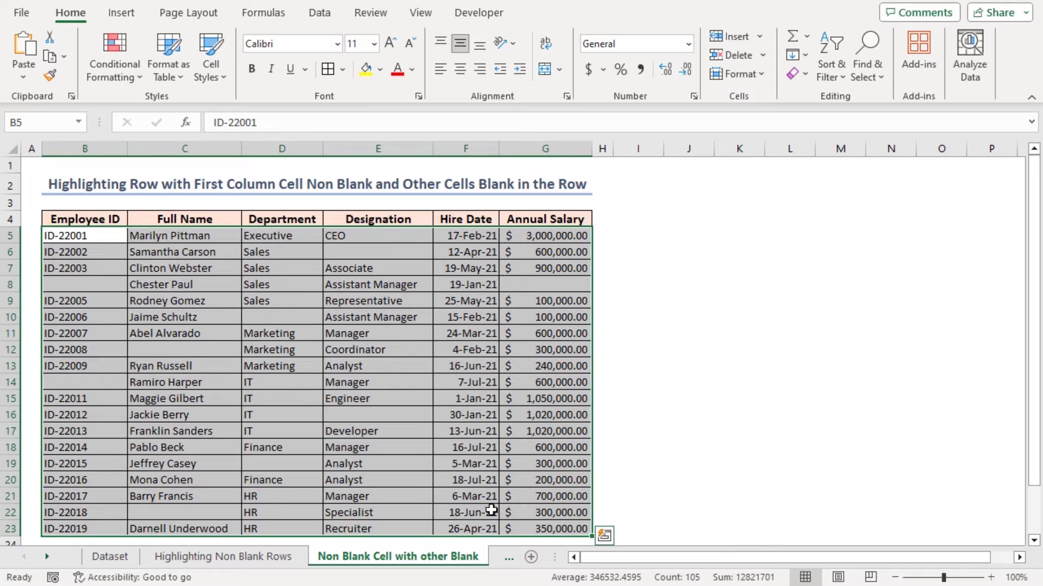
click(115, 55)
click(111, 267)
drag(510, 138, 583, 142)
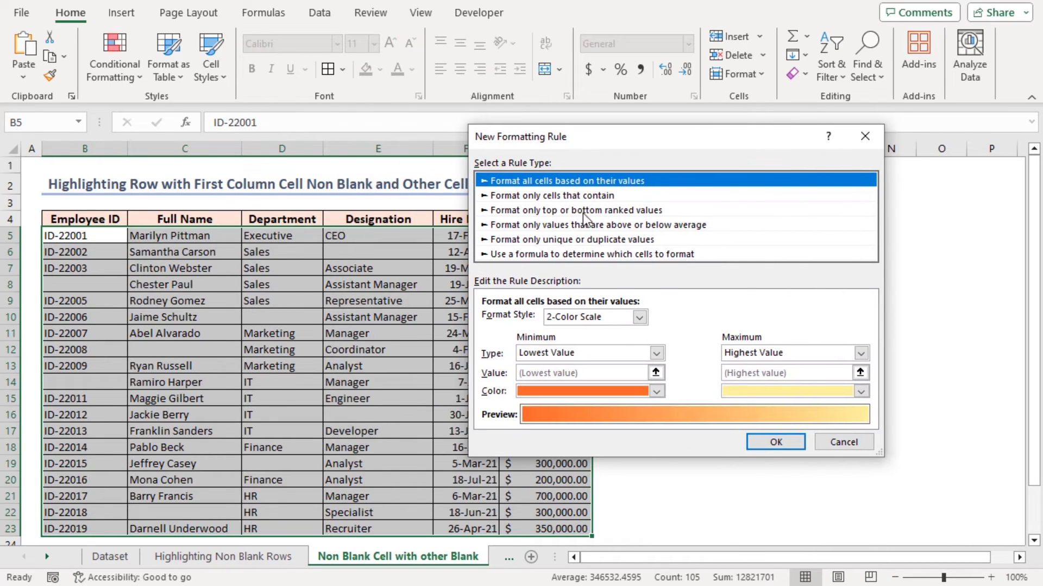
click(566, 255)
click(539, 323)
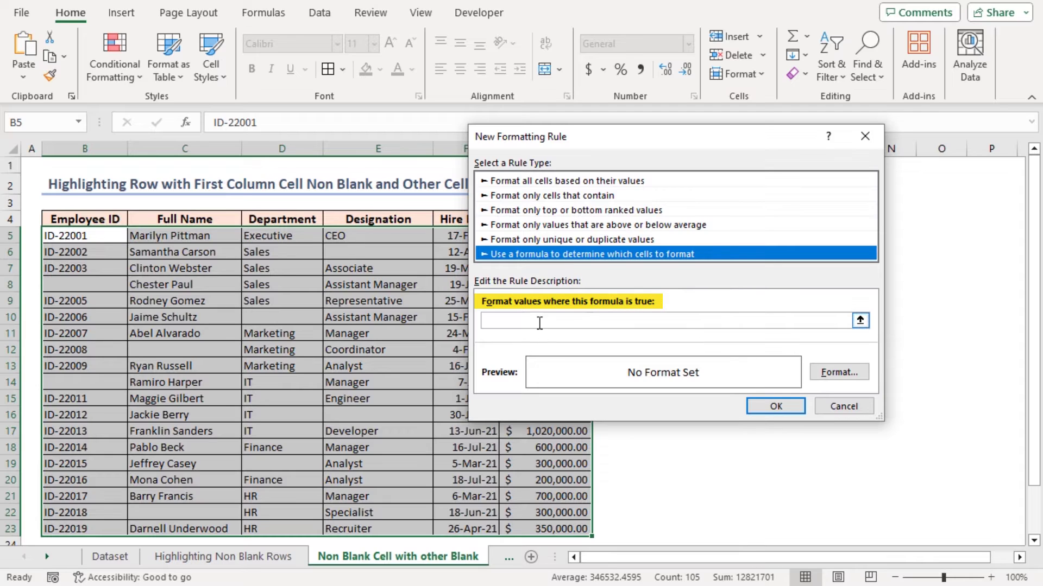
click(592, 317)
text(=)
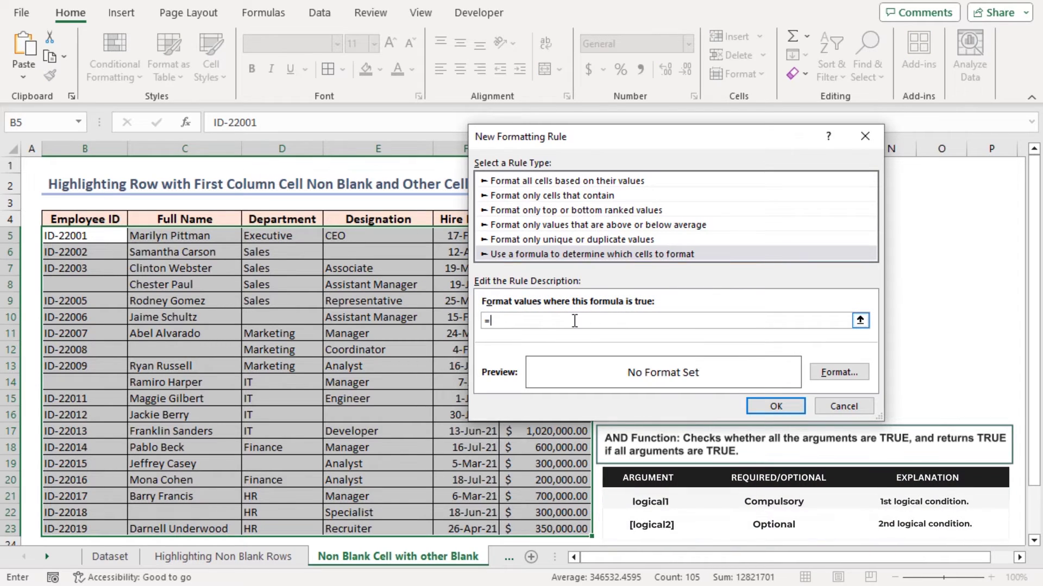
text(AND(NOT)
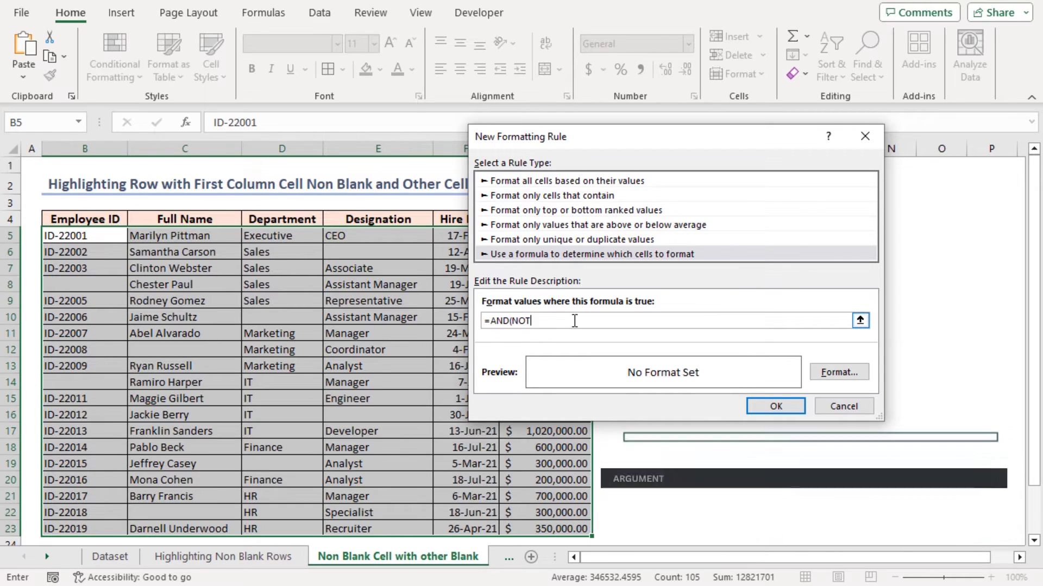
text(()
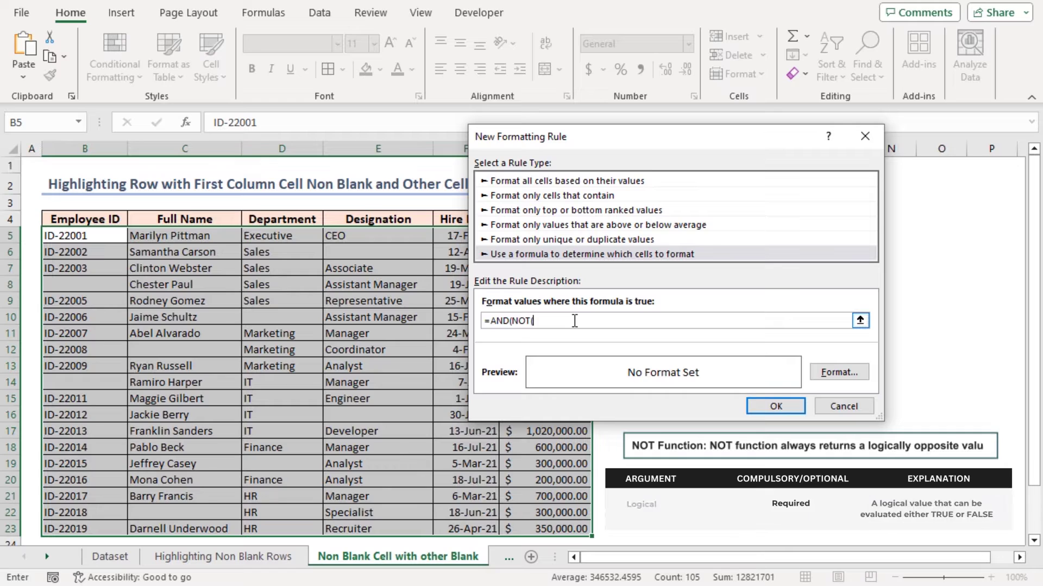
text(ISBLANK)
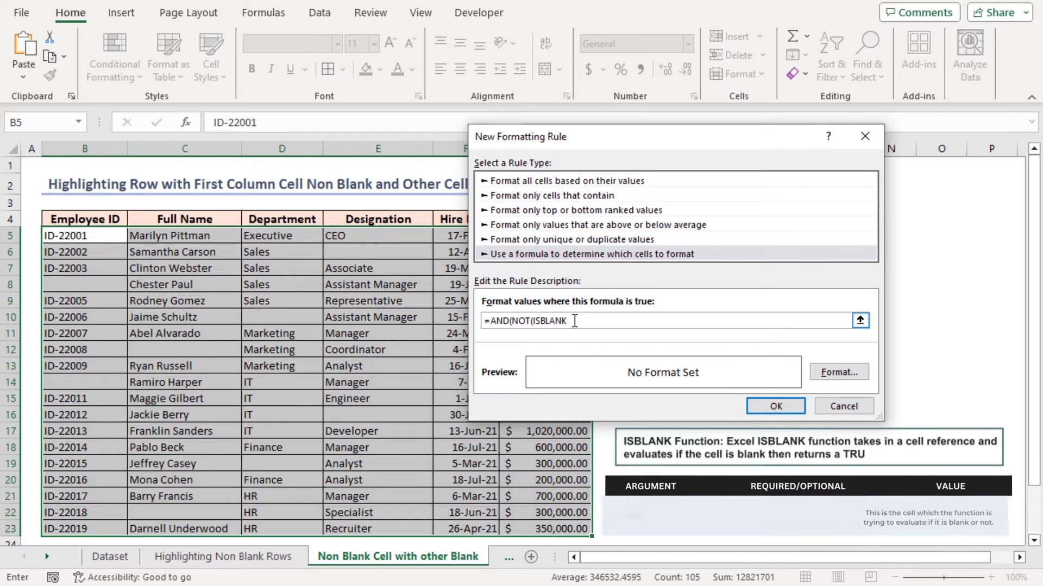
text(()
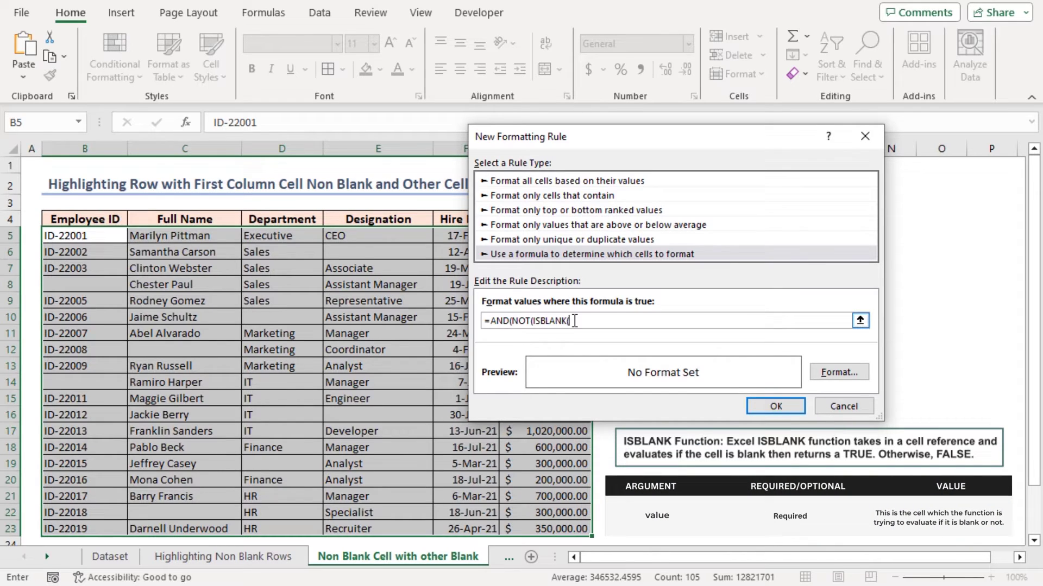
text($B5)
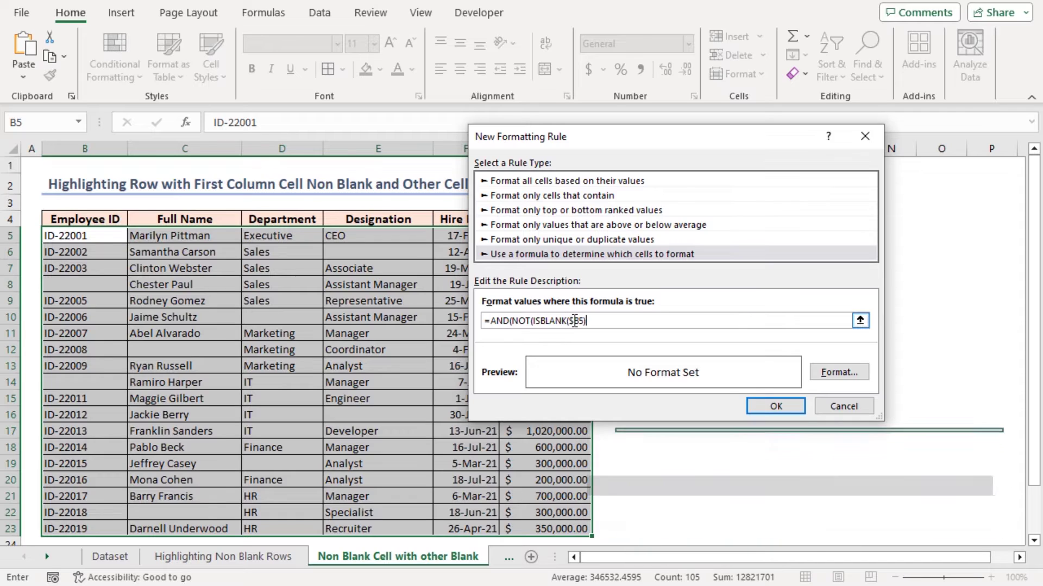
text())
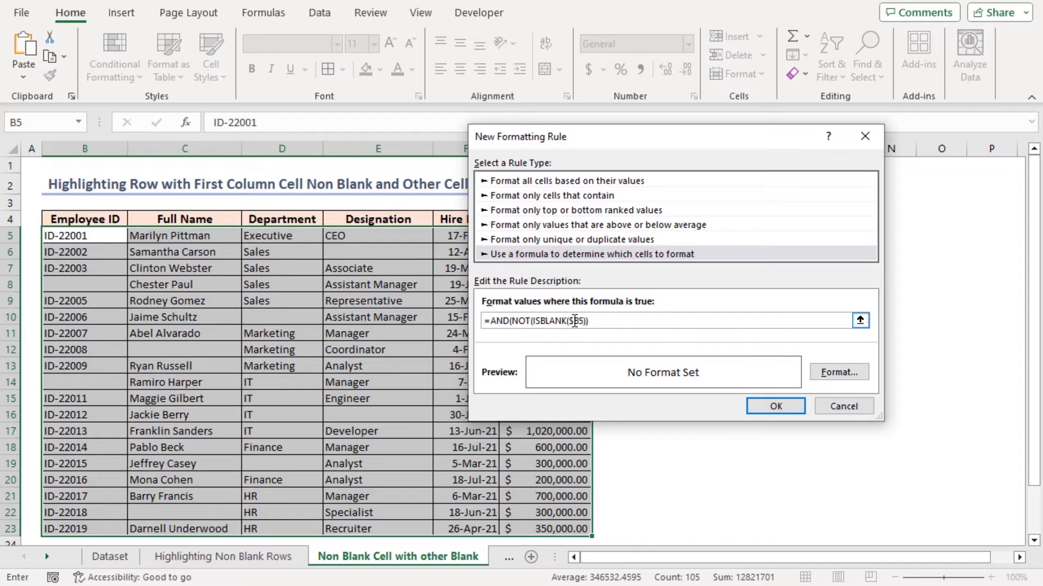
text(),)
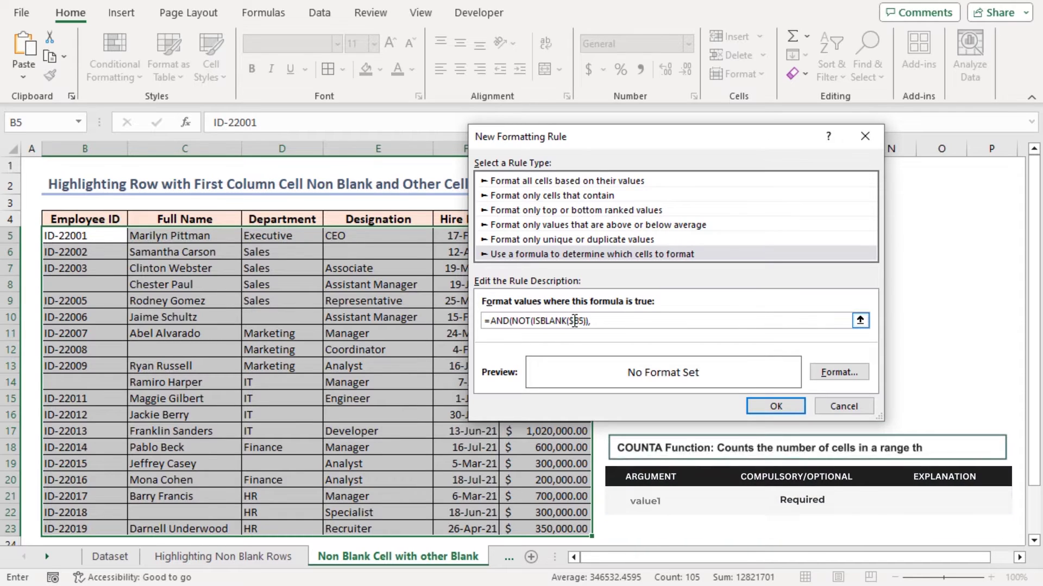
text(COUNTA($B5:$G5)
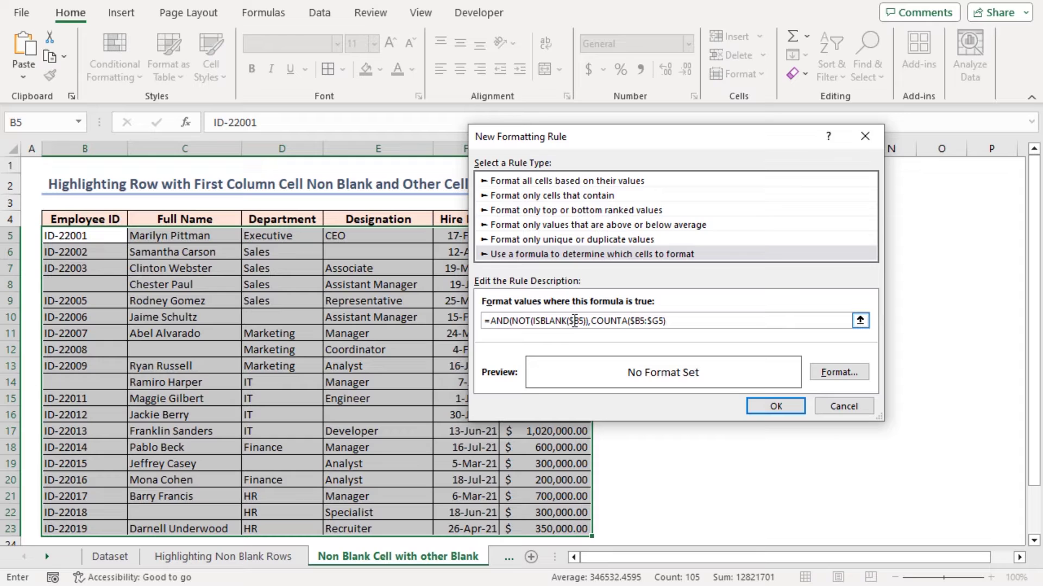
text()<6))
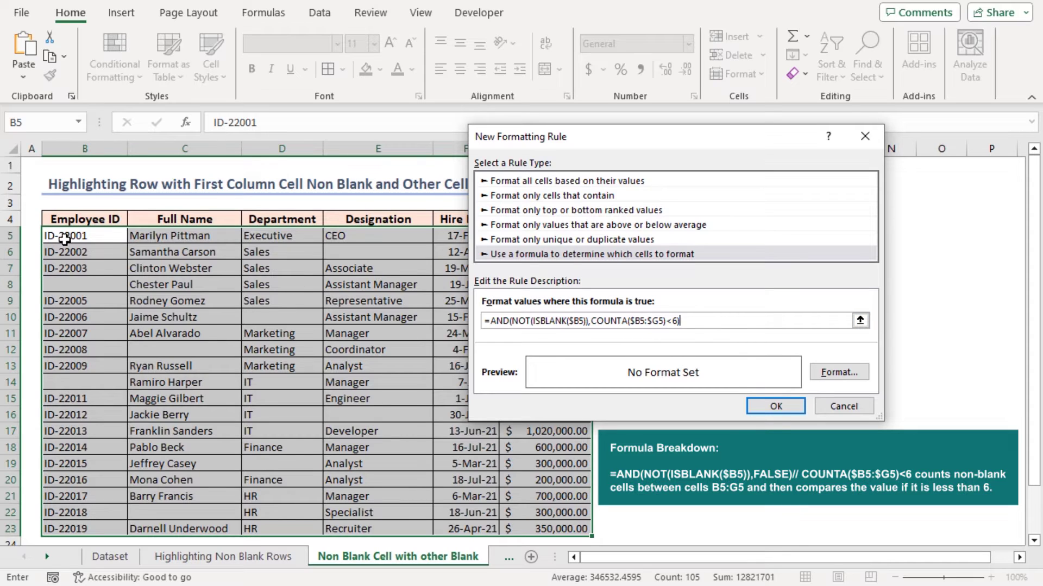
drag(588, 141, 693, 147)
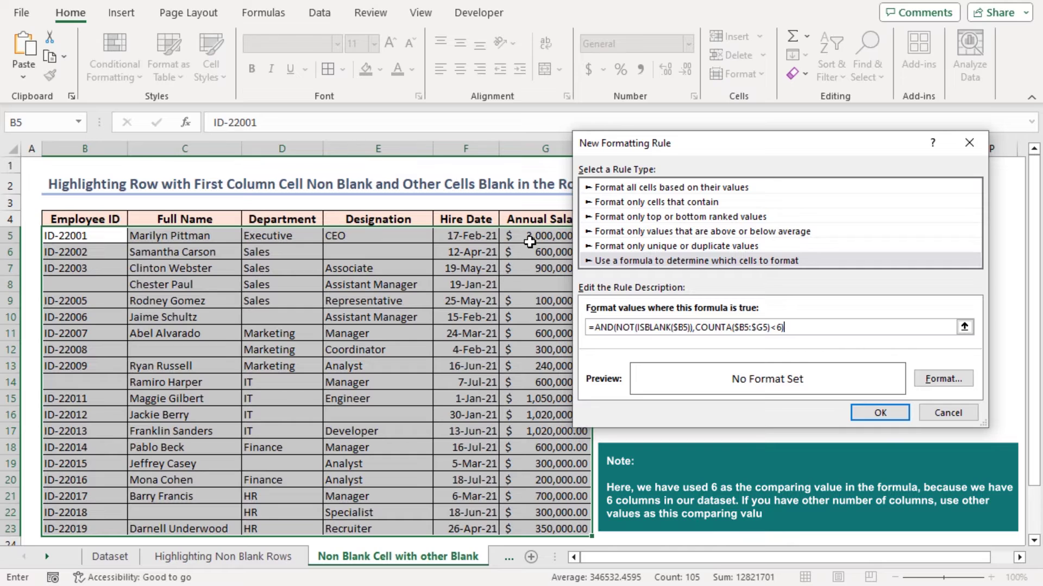
drag(615, 329, 694, 328)
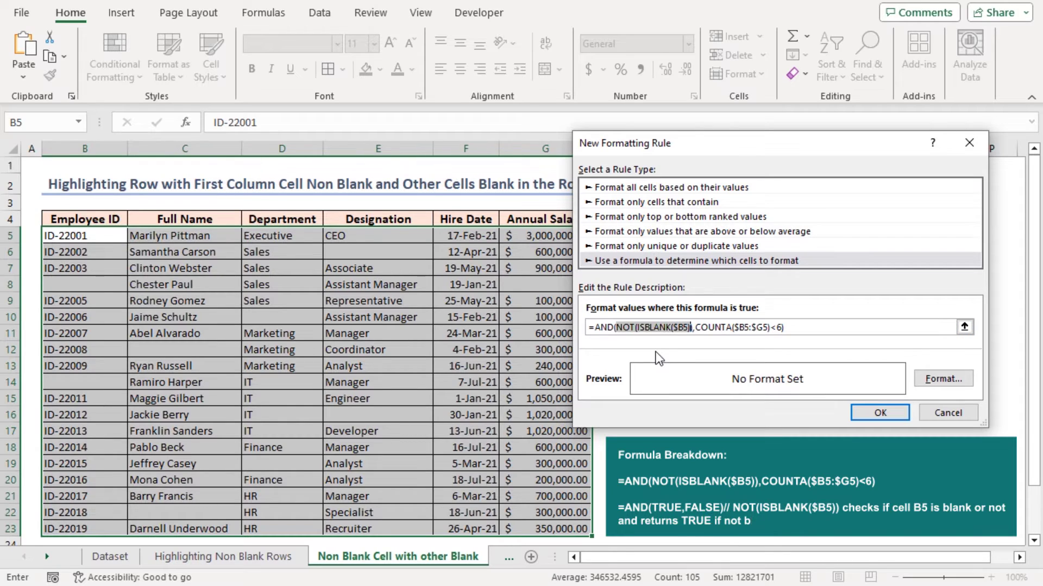
drag(595, 327, 615, 328)
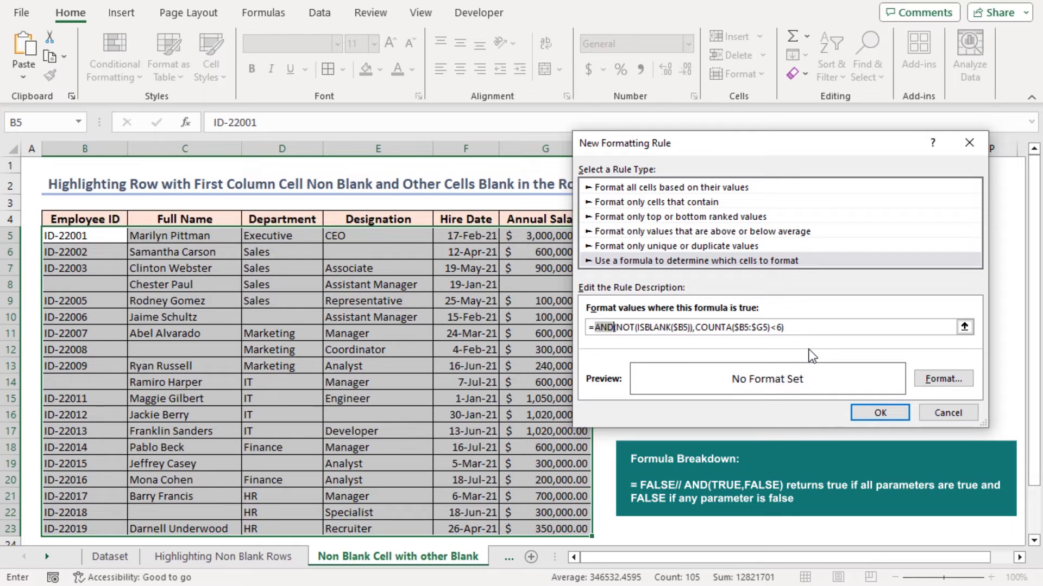
drag(588, 328, 790, 338)
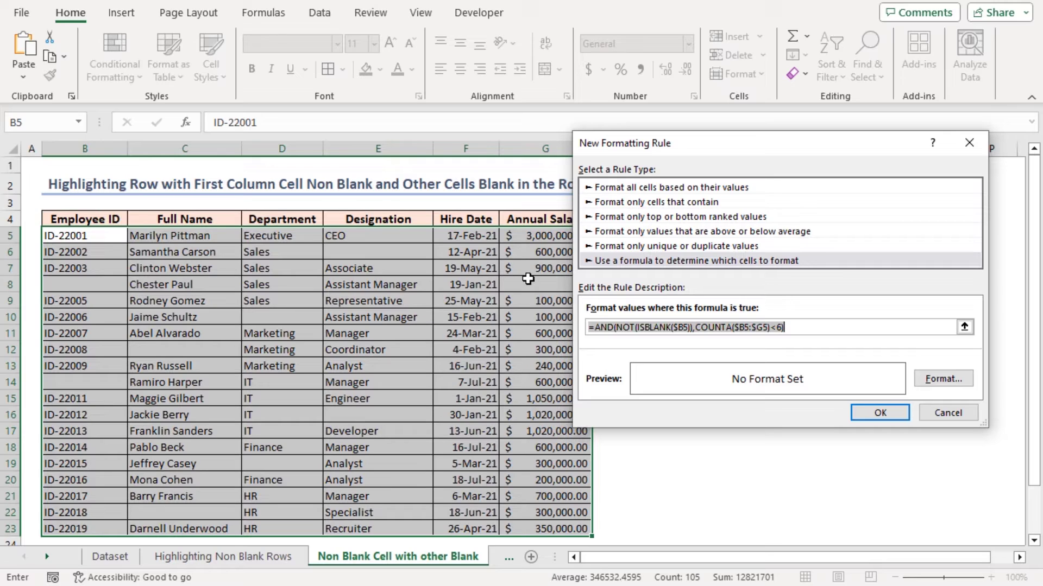
Set a light blue fill as the rule's format and apply it to the table.
click(935, 379)
click(702, 190)
click(877, 468)
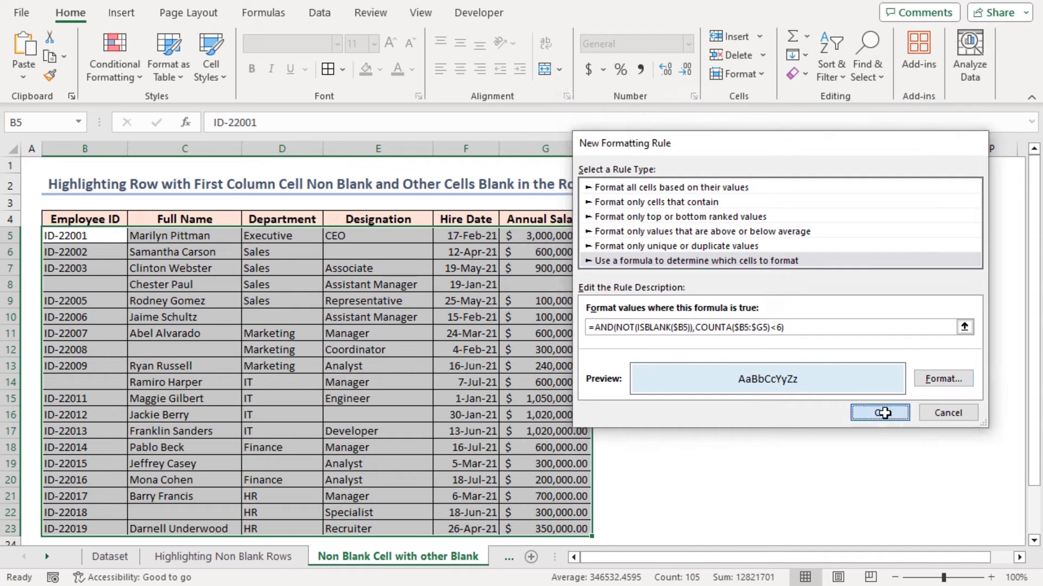
click(884, 413)
click(627, 345)
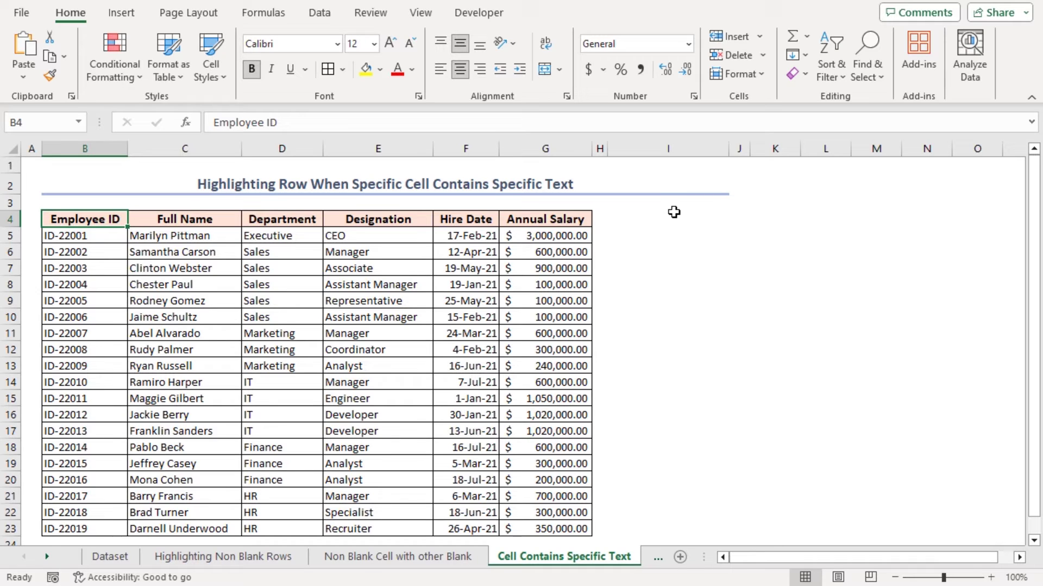
Enter the header 'Match Column' in cell I4.
click(635, 222)
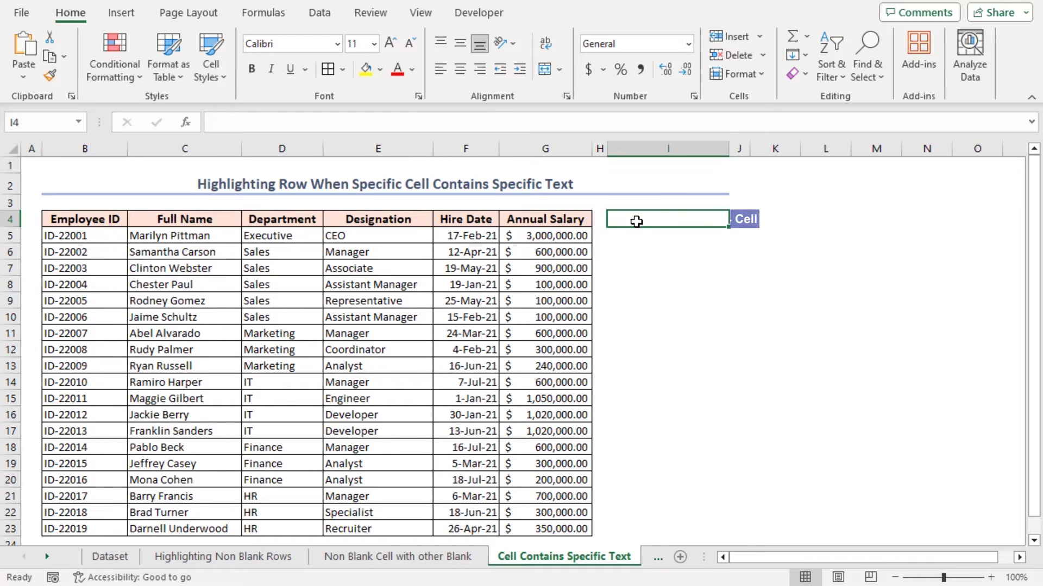
text(Match Column)
key(Return)
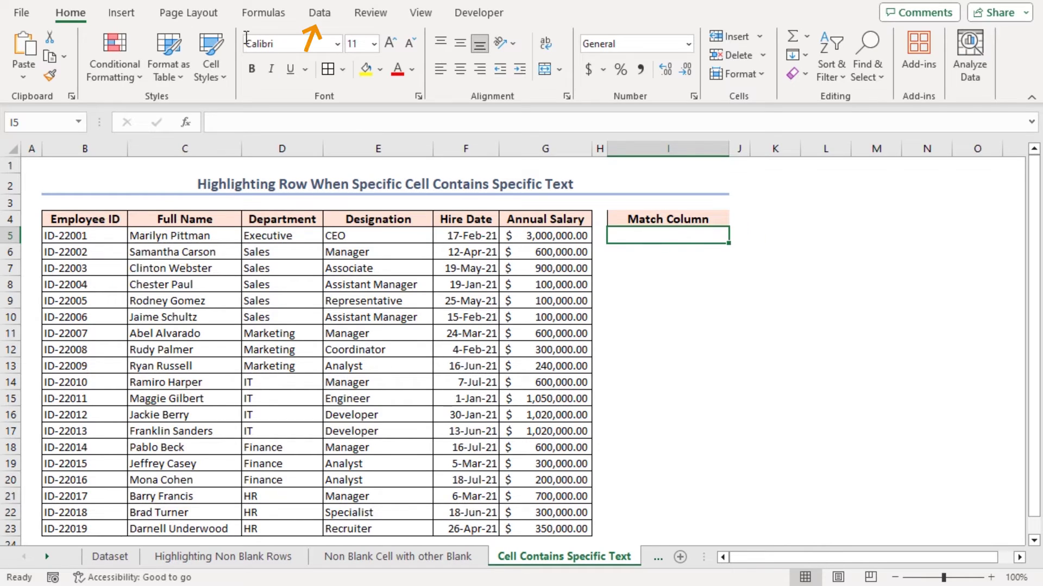
Add a List data validation to I5 with source =$C$4:$E$4.
click(308, 15)
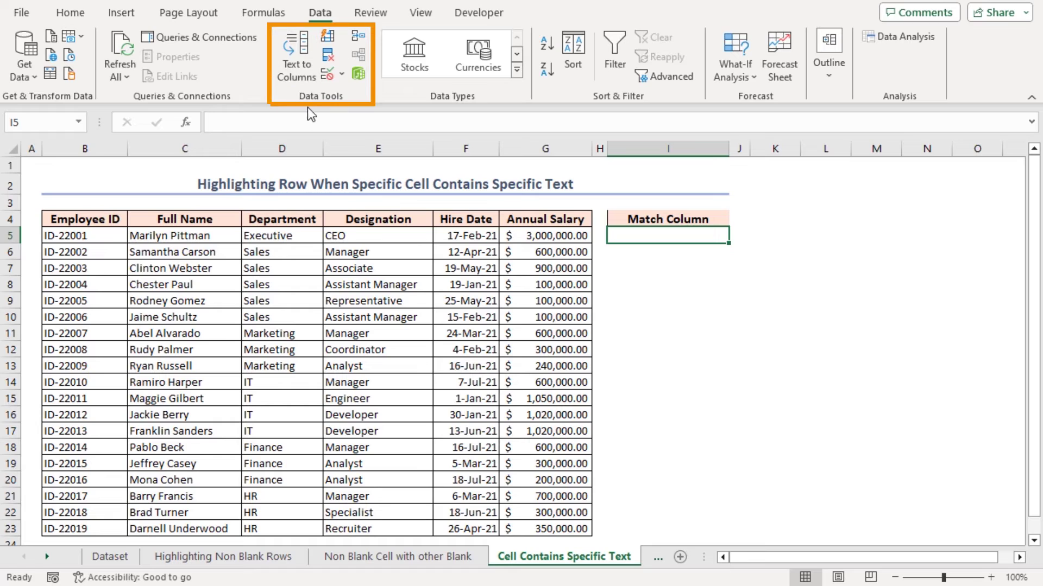
click(326, 77)
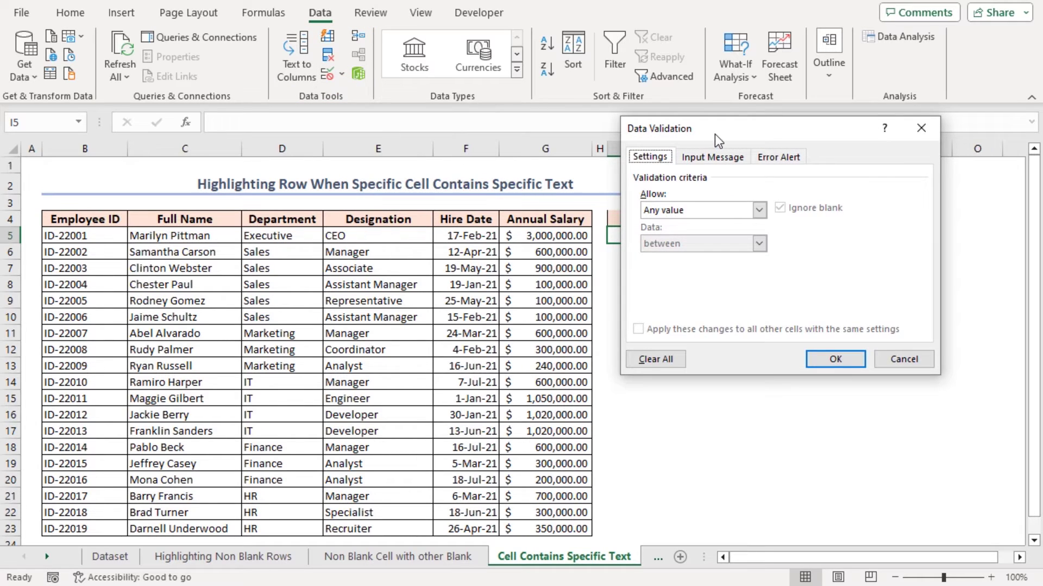
drag(711, 163, 709, 170)
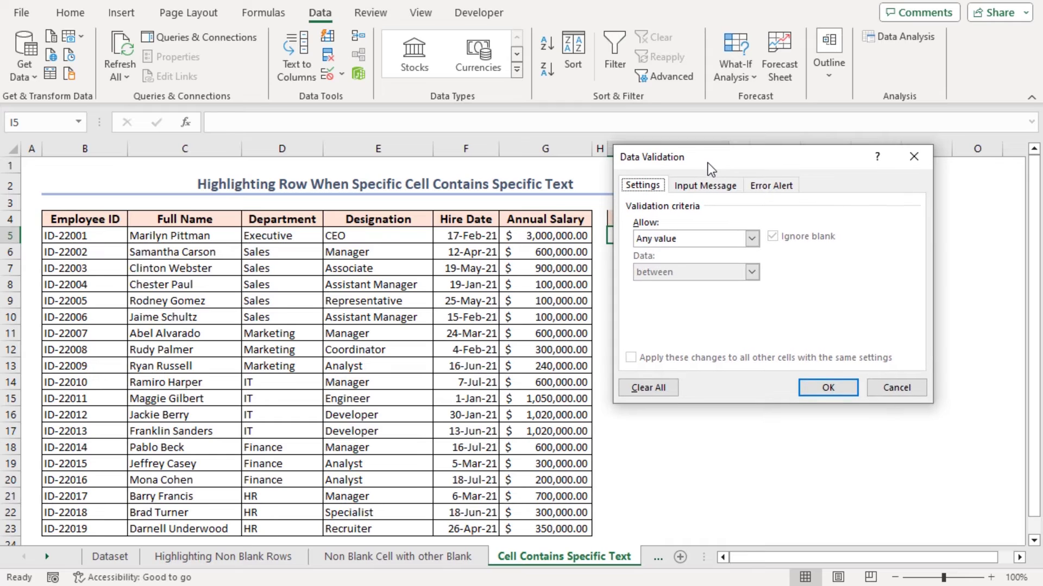
click(753, 240)
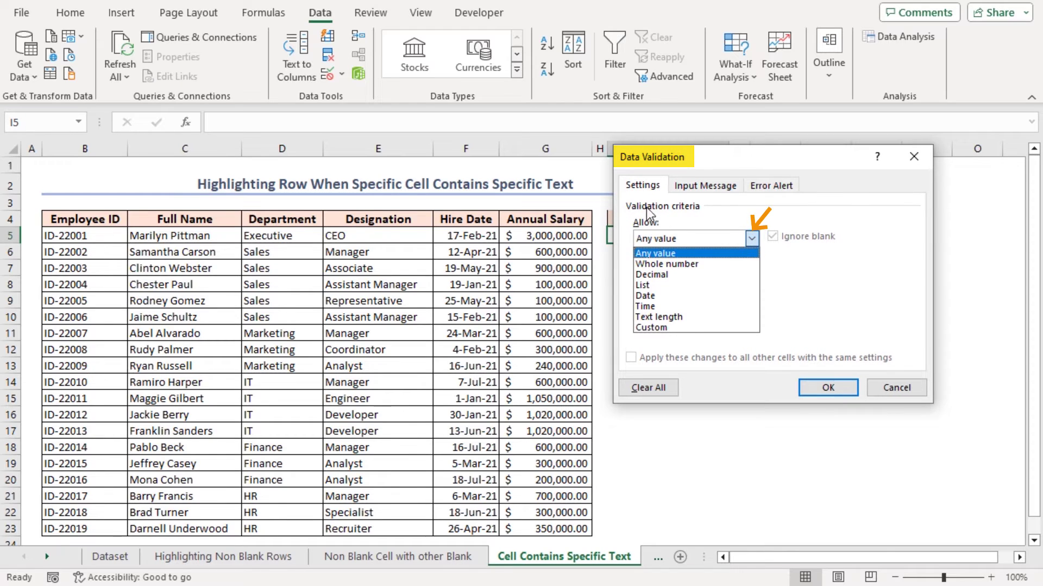
click(659, 284)
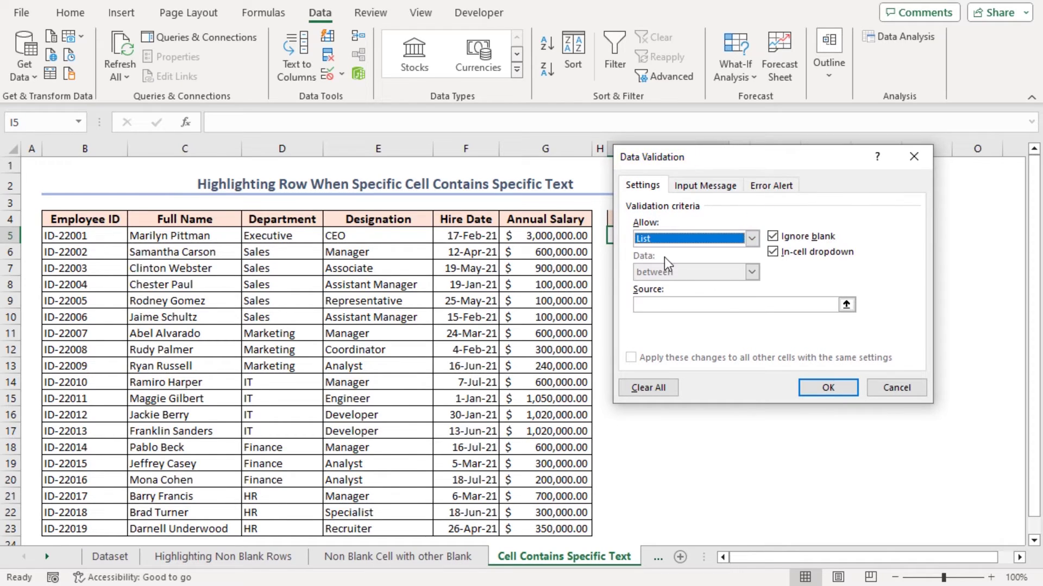
click(663, 304)
click(191, 220)
drag(191, 220, 391, 220)
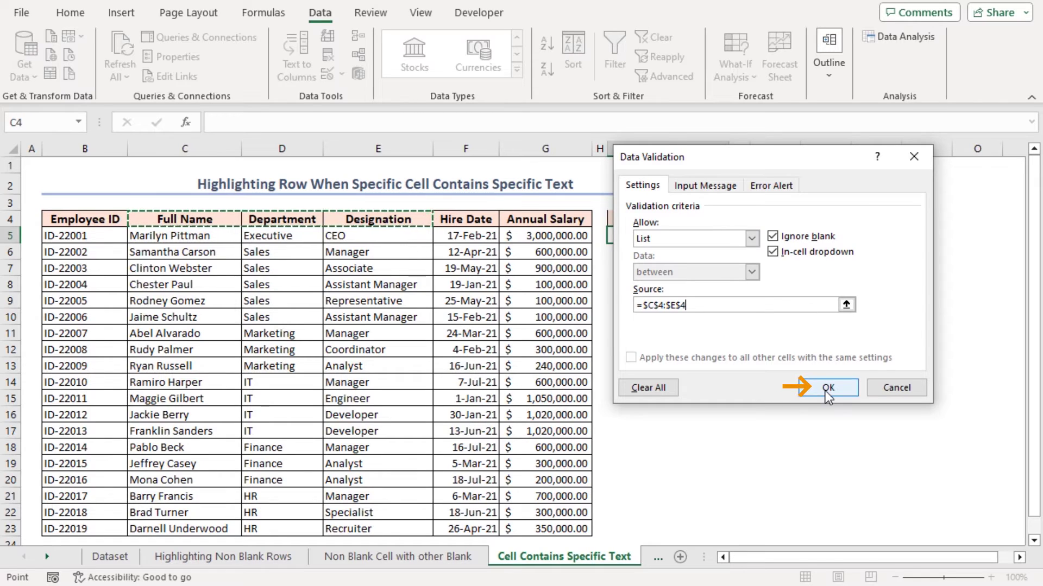
click(803, 387)
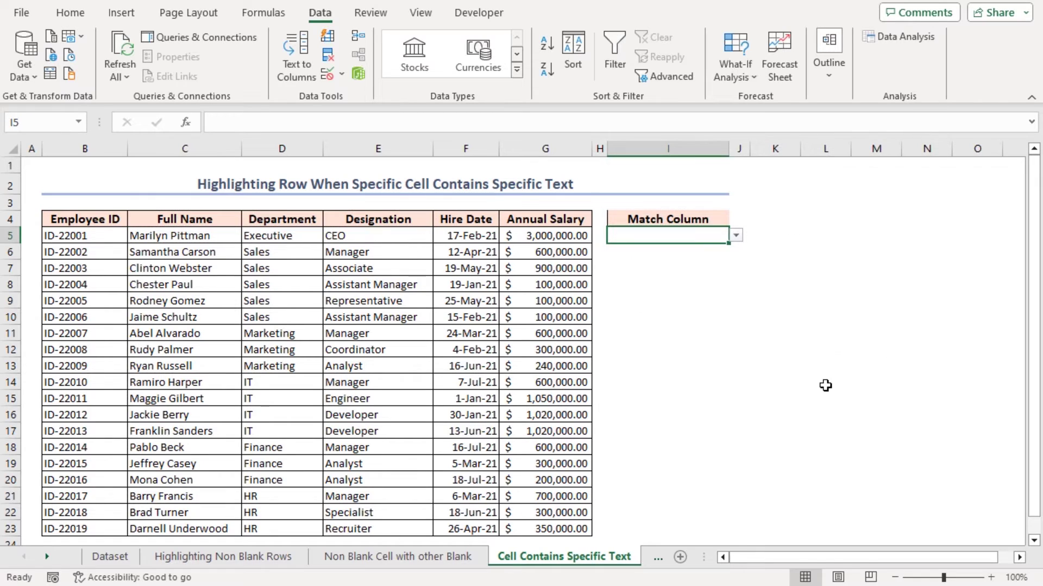
Choose Designation in I5 and enter ="Match"&$I$5 in I6.
click(736, 237)
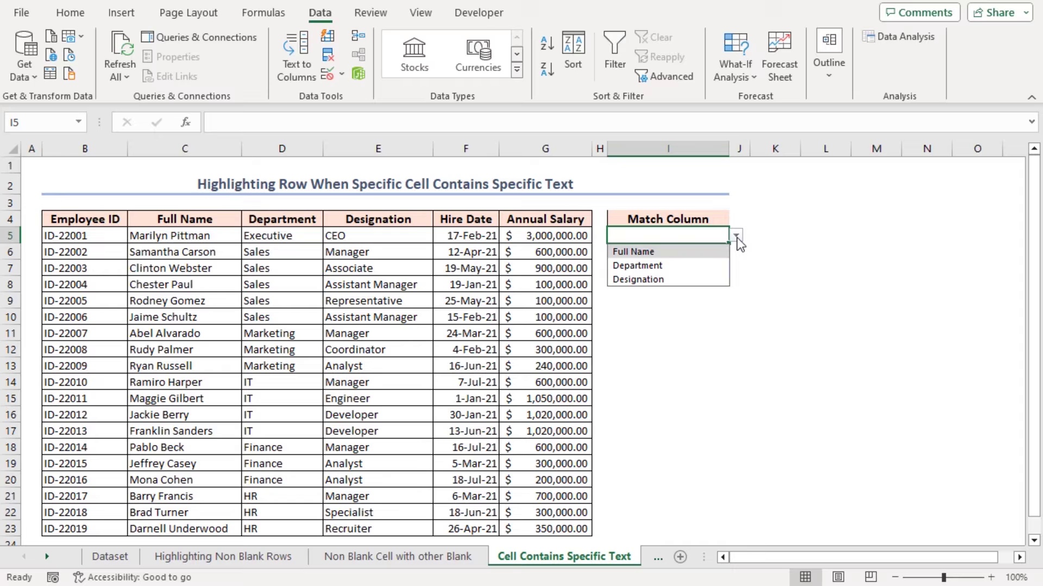
click(656, 279)
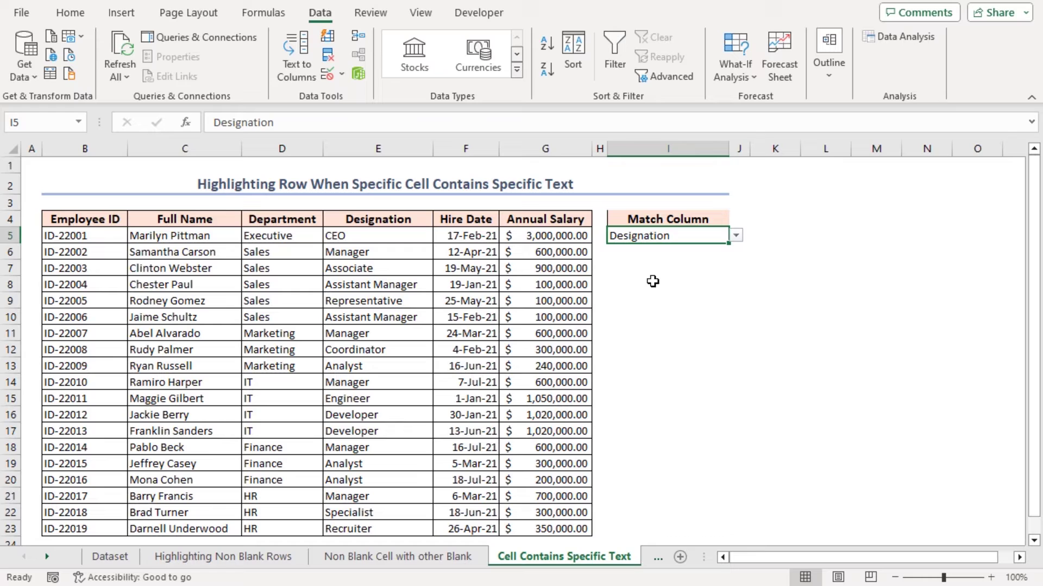
click(633, 253)
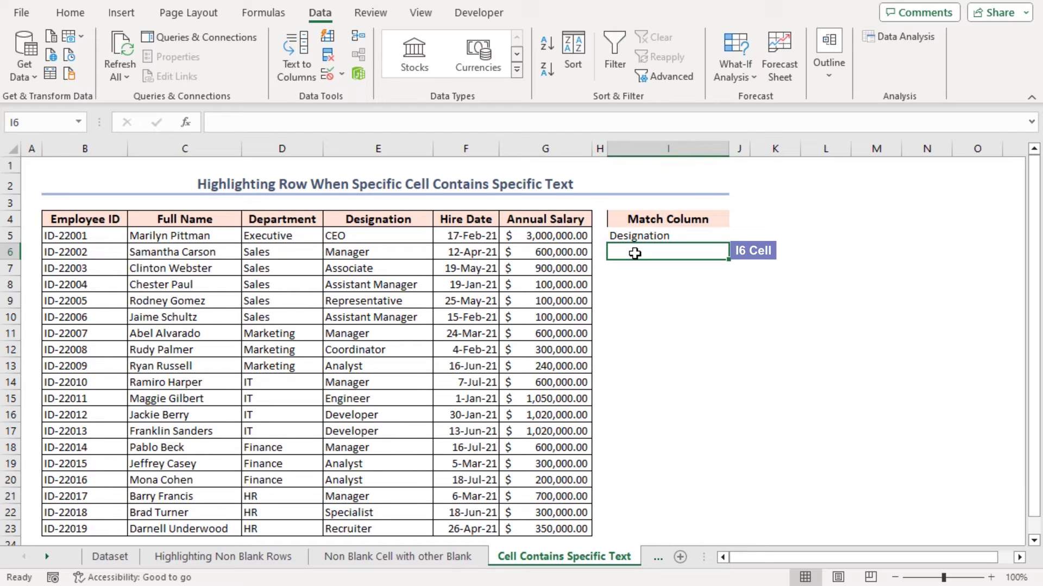
text(=)
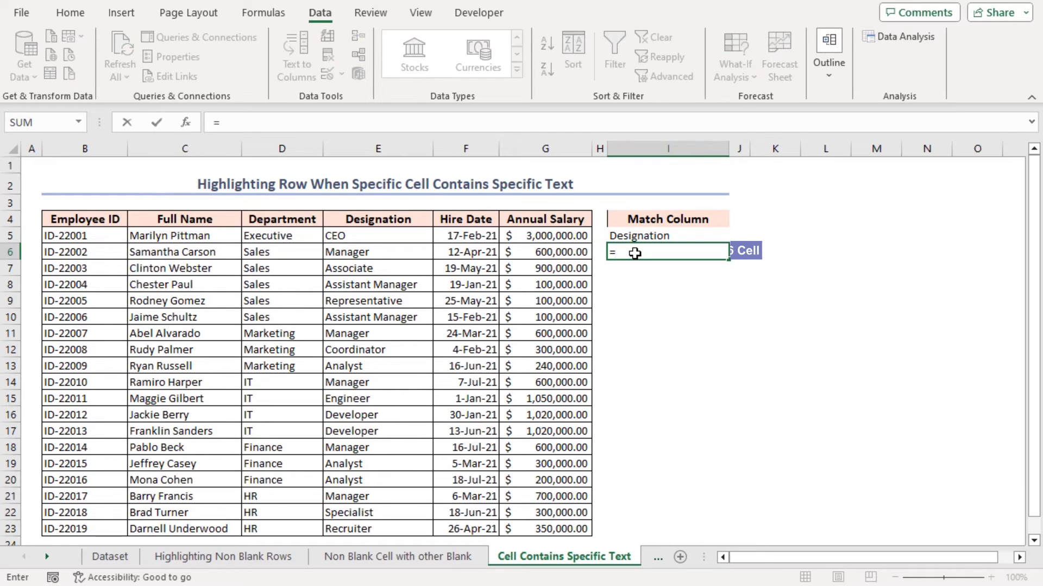
text("Match)
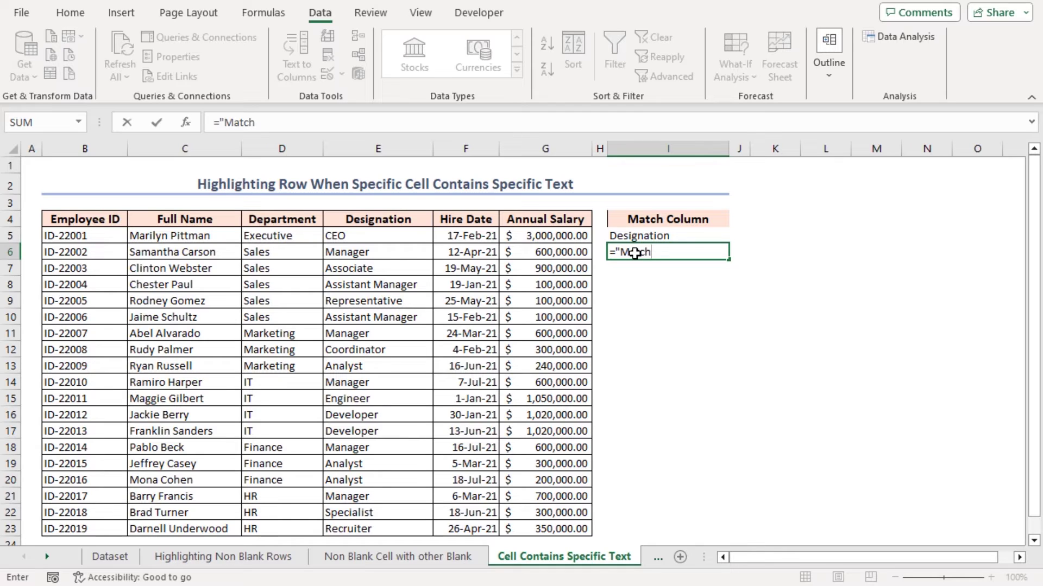
text("&)
click(684, 236)
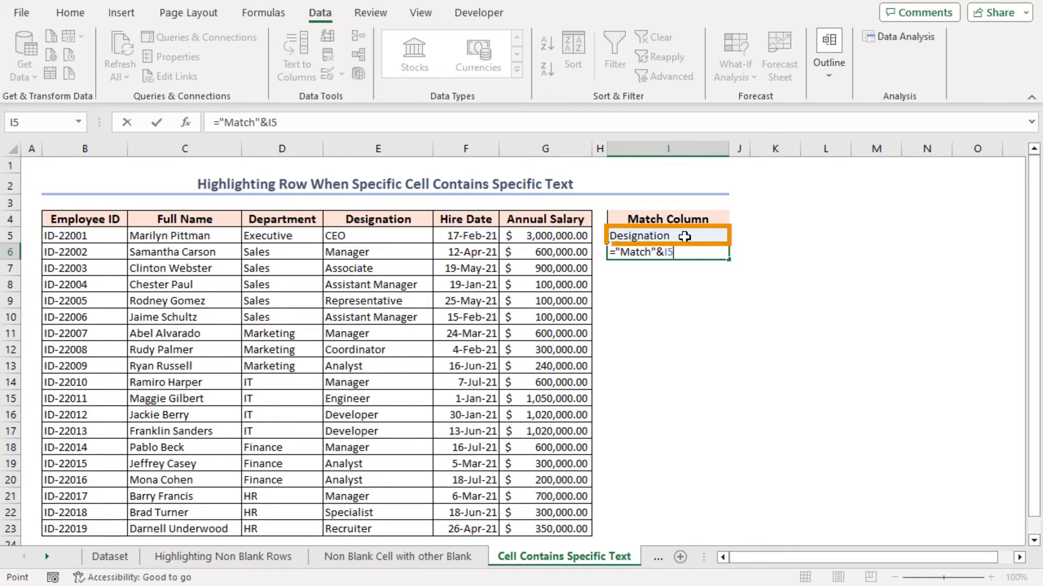
key(F4)
key(Return)
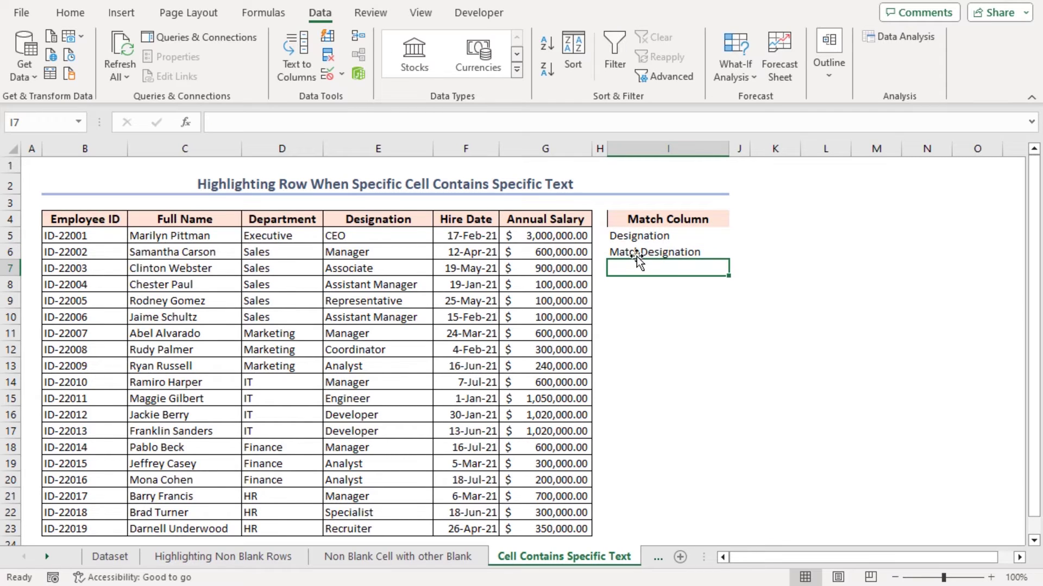
click(636, 253)
Make the MatchDesignation cell I6 bold, centred, and colour-shaded.
click(70, 12)
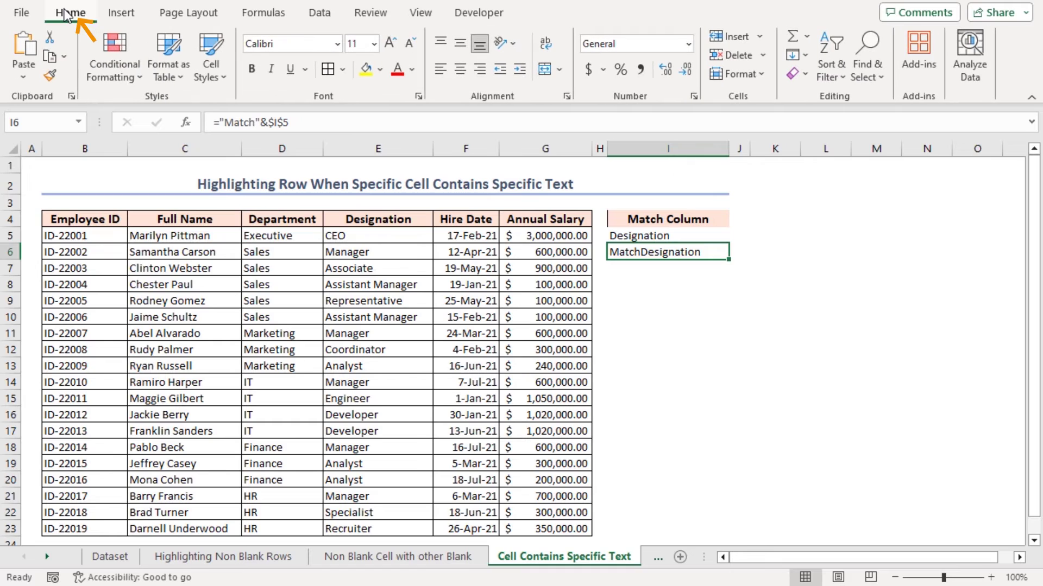
click(251, 68)
click(461, 46)
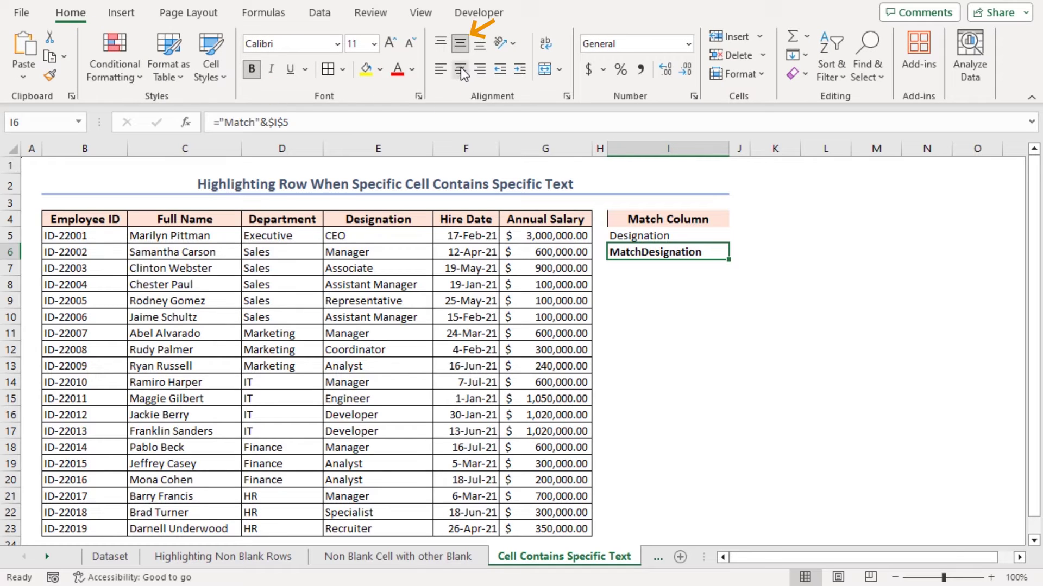
click(460, 69)
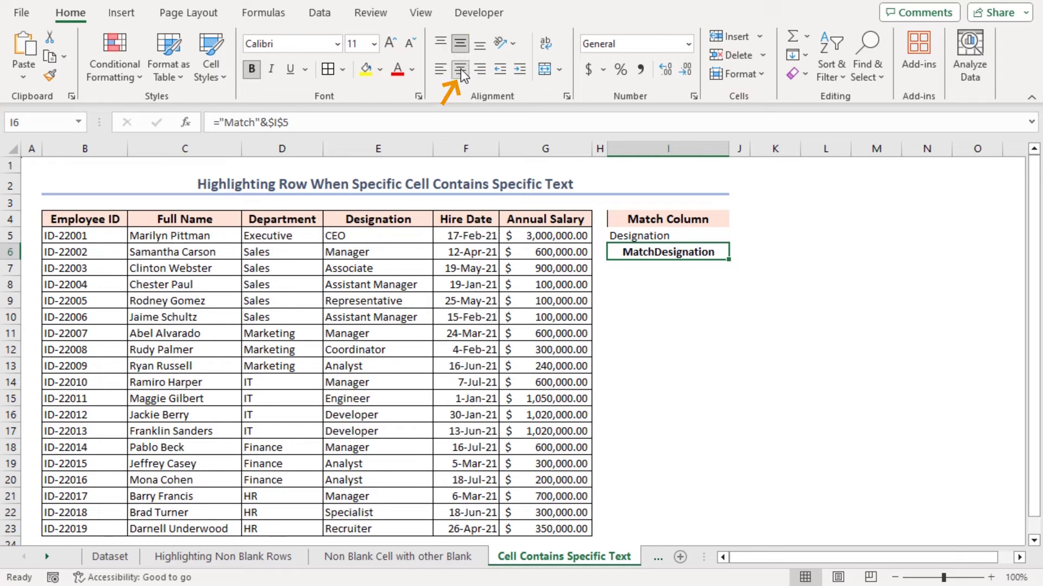
click(382, 70)
click(431, 129)
Add all borders to I4:I7, set I6 to font size 12, and centre I5 and I7.
drag(634, 218, 634, 268)
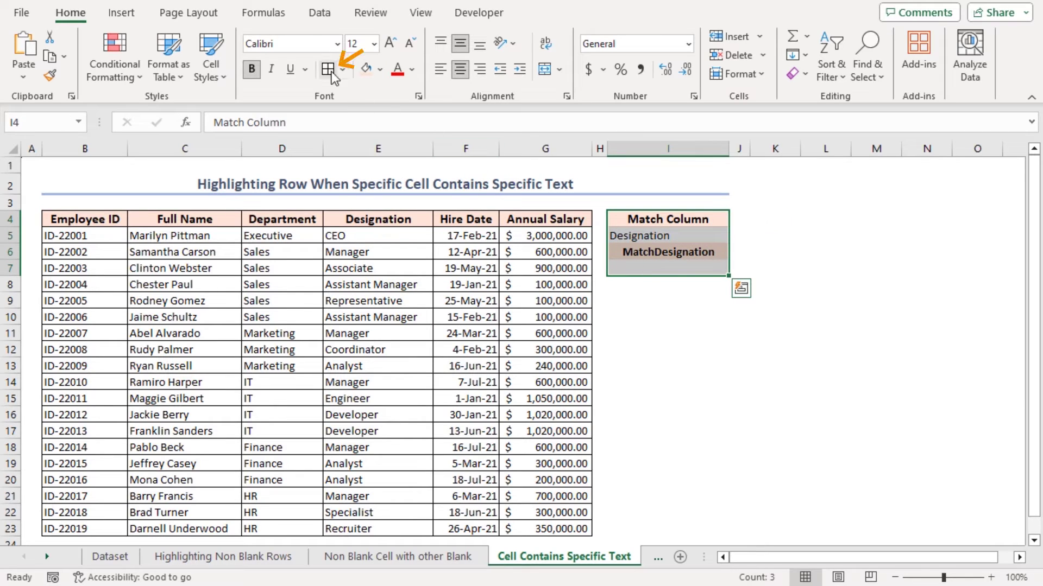
click(329, 69)
click(611, 251)
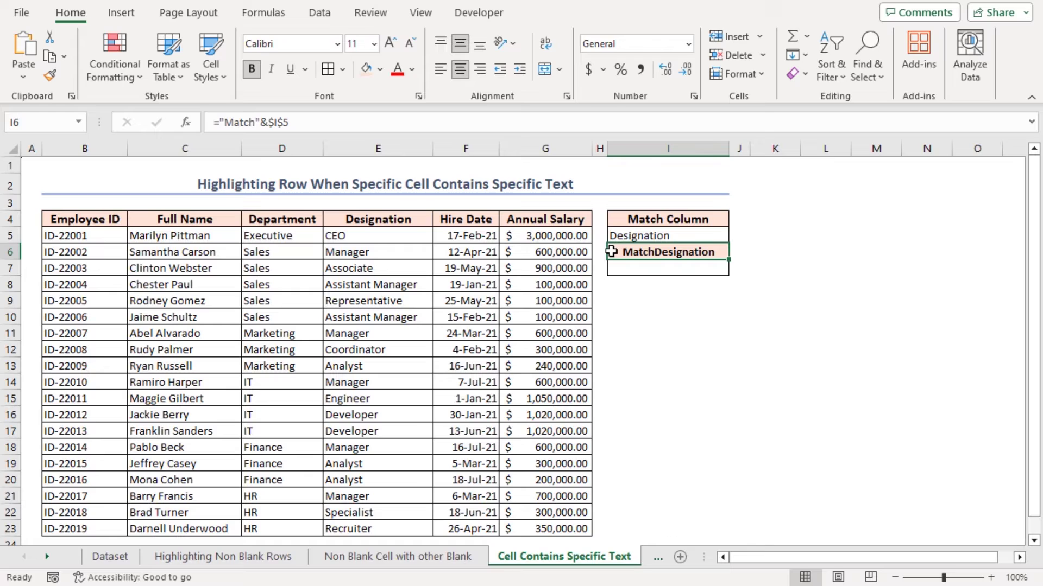
click(389, 43)
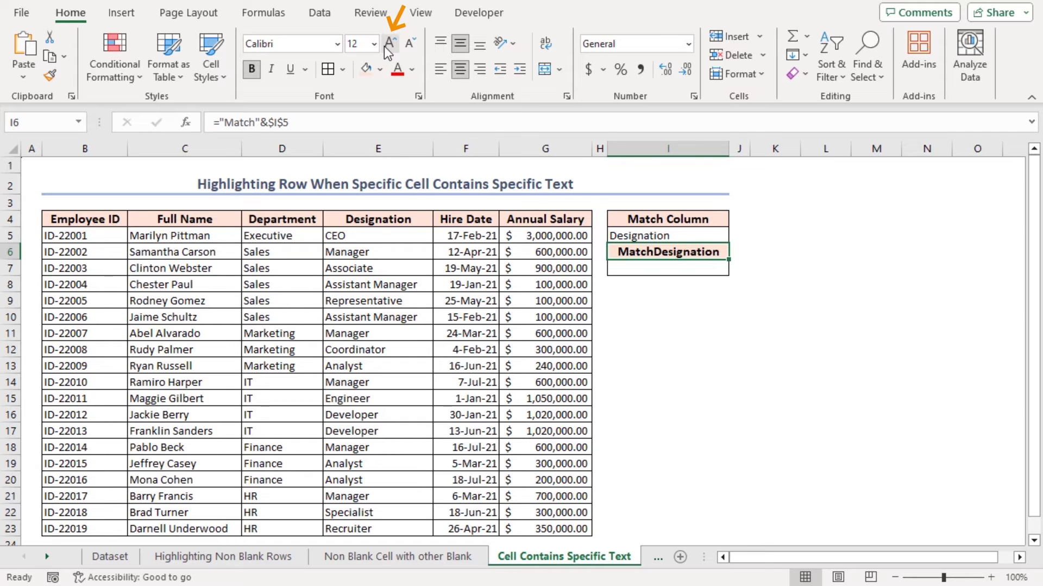
click(639, 240)
ctrl+click(642, 270)
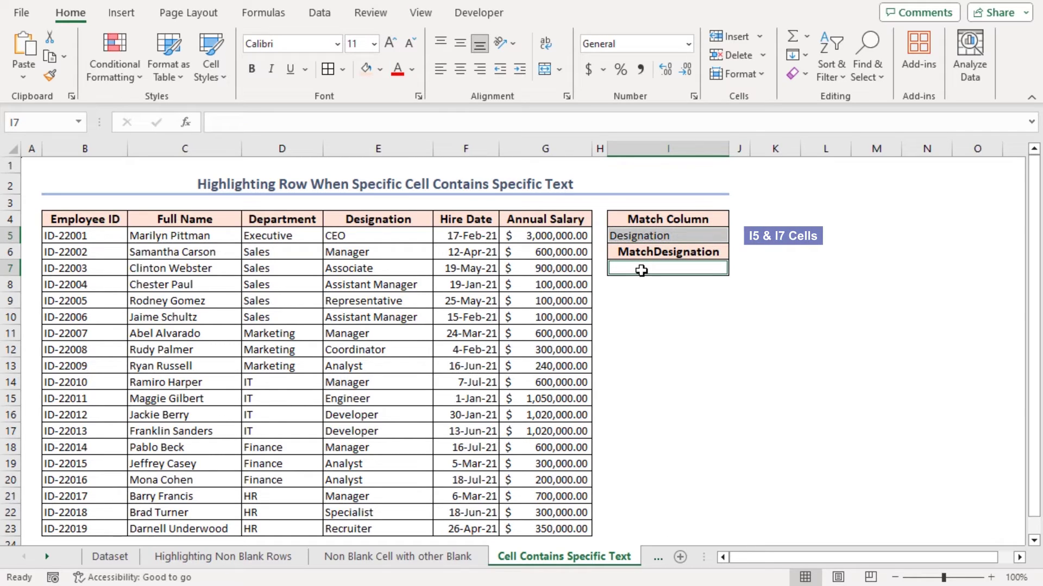
click(460, 43)
click(461, 70)
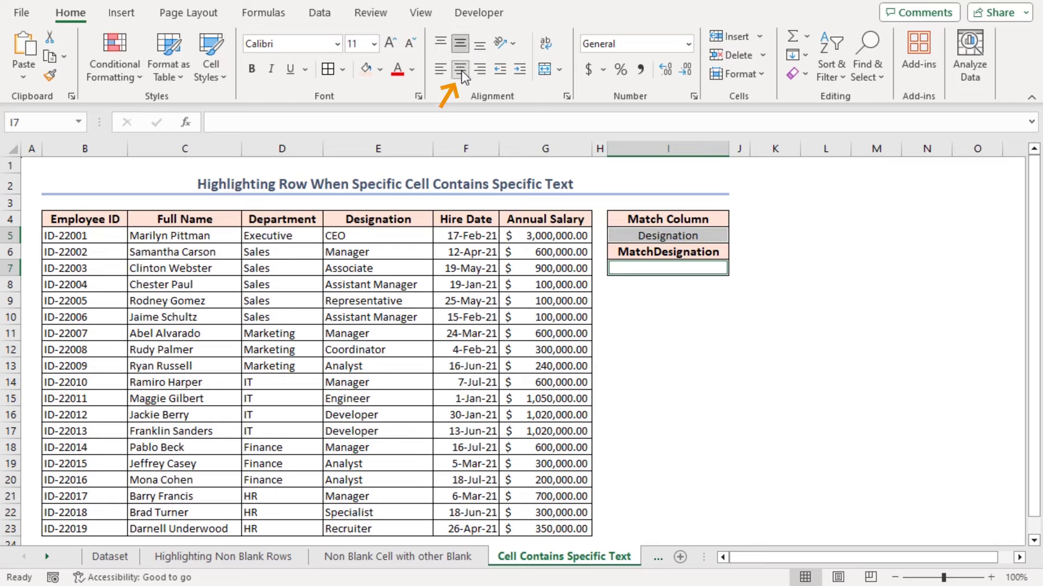
Enter 'Manager' in I7 as the text to match.
click(623, 271)
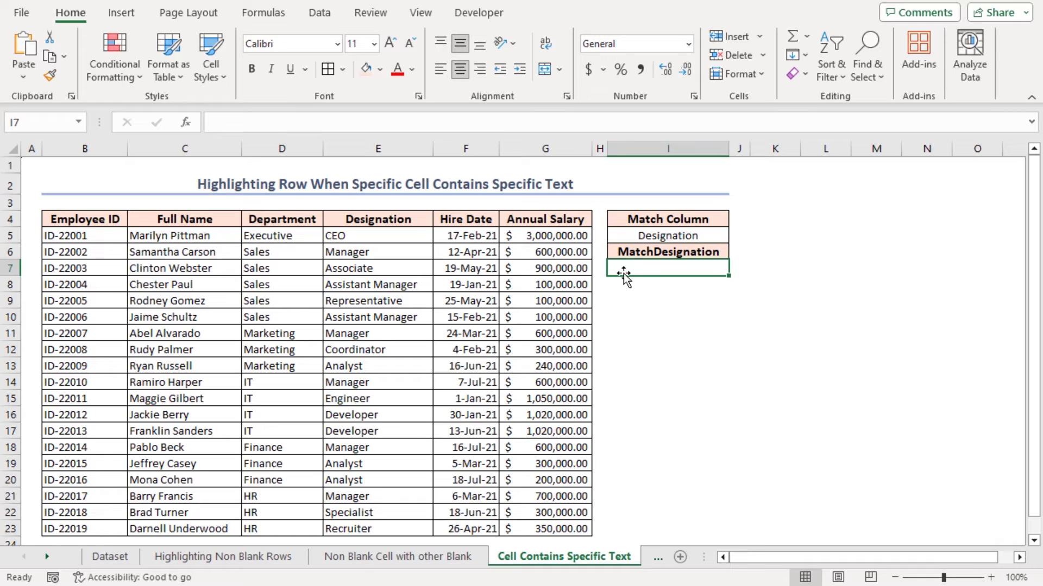
text(Manager)
key(Return)
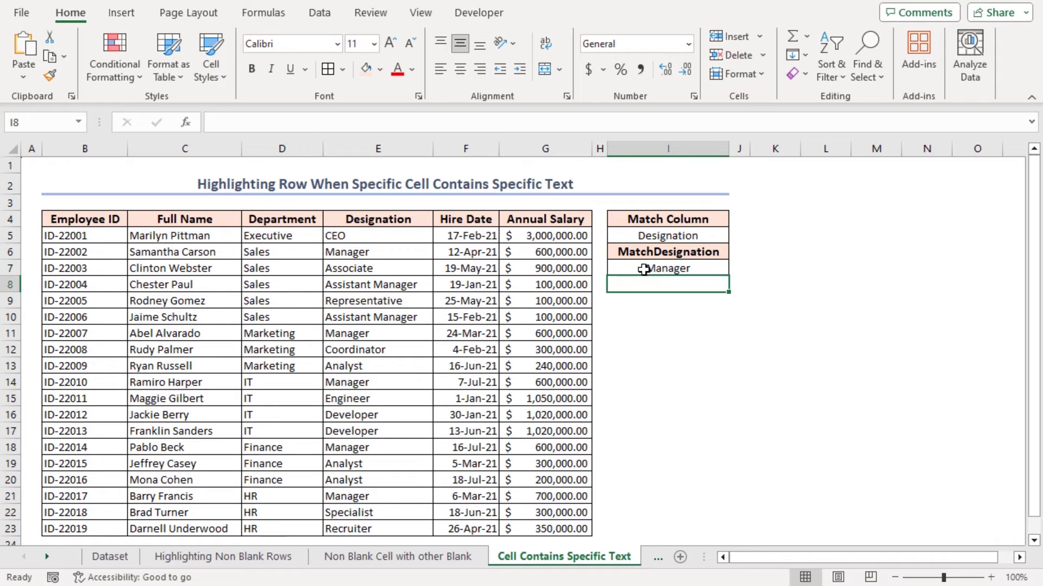
For B5:G23, paste the nested IF formula into a new formula-based rule.
drag(54, 234, 591, 535)
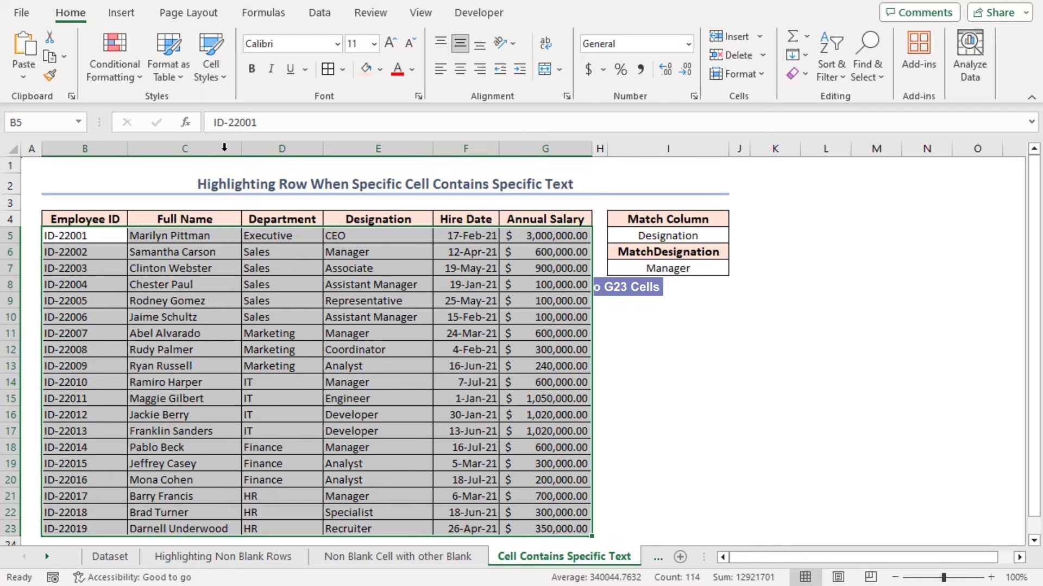
click(137, 76)
click(157, 273)
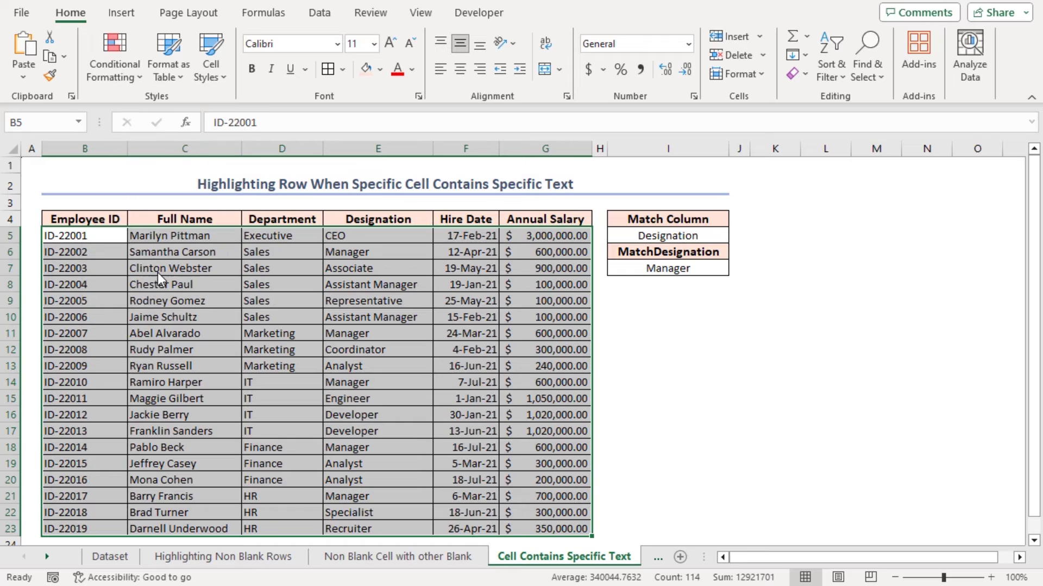
click(625, 271)
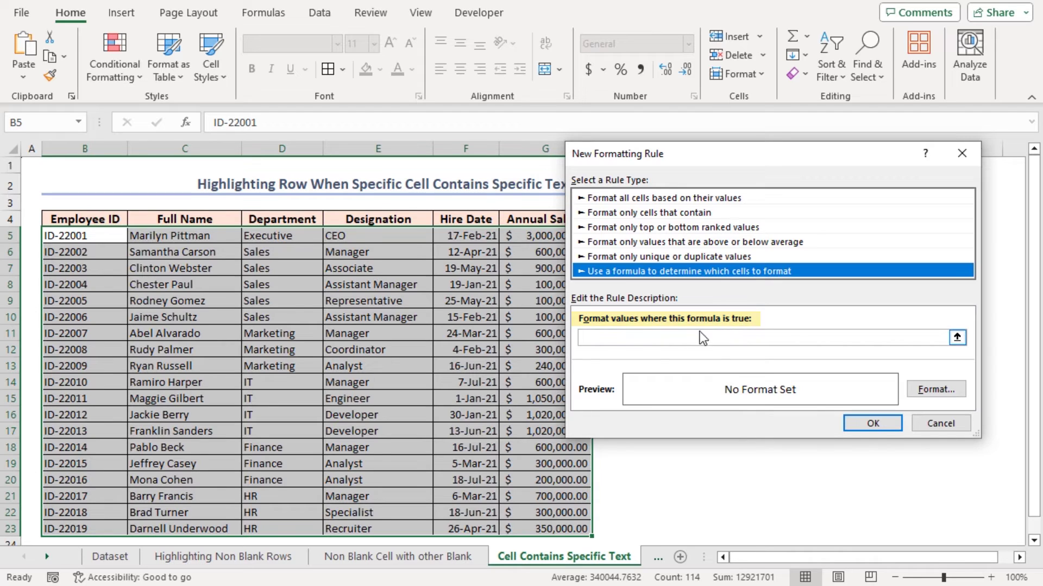
click(617, 339)
text(=IF($I$5=$C$4,$C5=$I$7,IF($I$5=$D$4,$D5=$I$7,IF($I$5=$E$4,$E5=$I$7))))
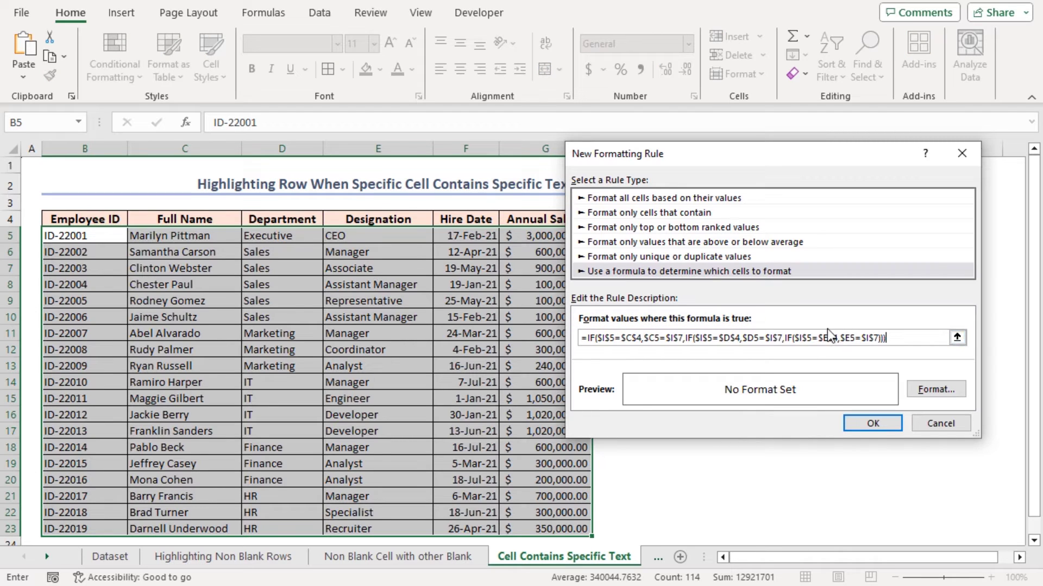
drag(599, 337, 640, 337)
drag(678, 158, 171, 275)
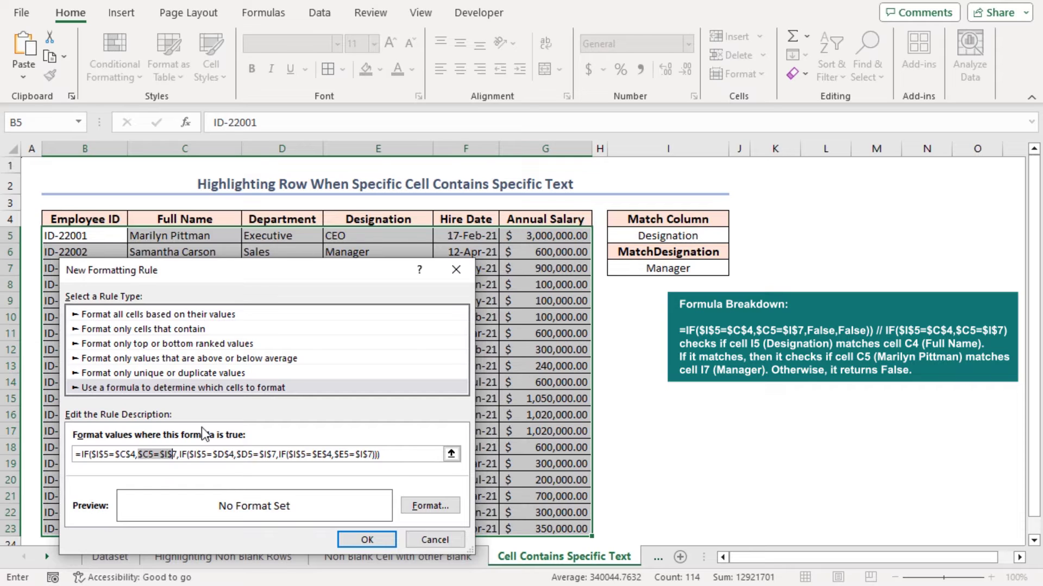
drag(181, 454, 232, 452)
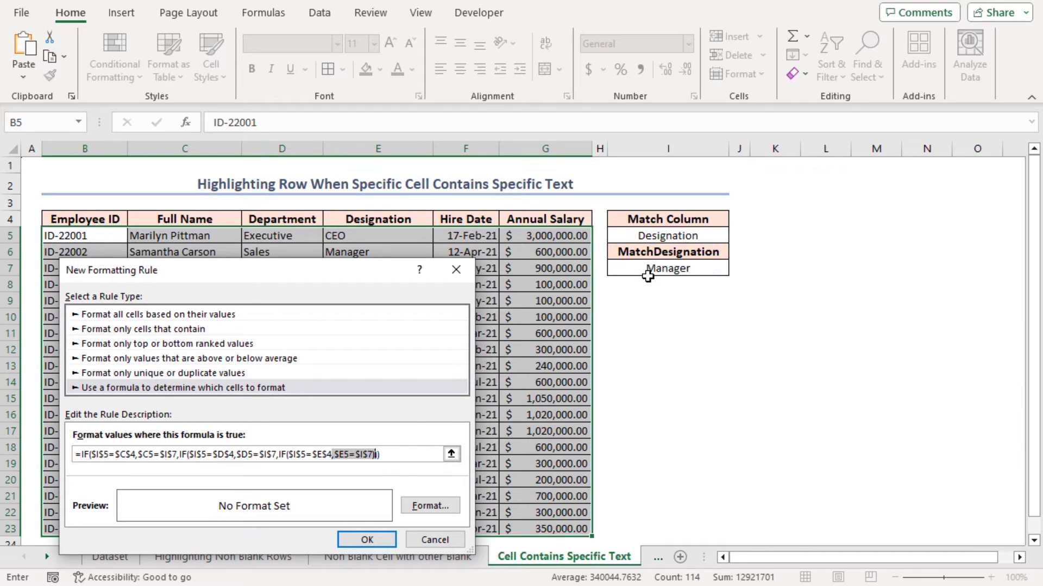
double_click(379, 455)
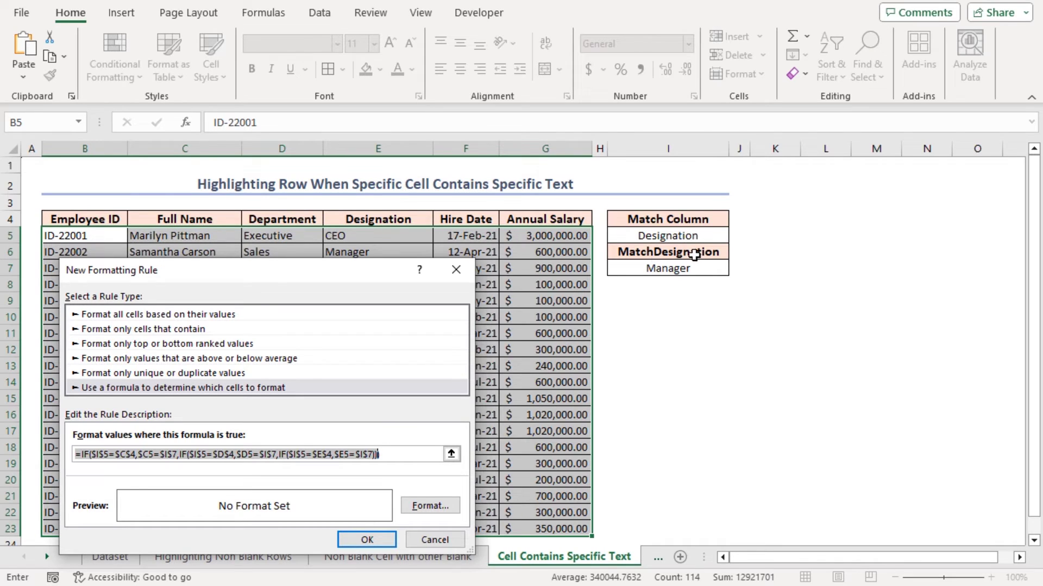
Give the IF rule a light blue fill and apply it to the table.
click(430, 505)
click(701, 185)
click(884, 469)
click(367, 540)
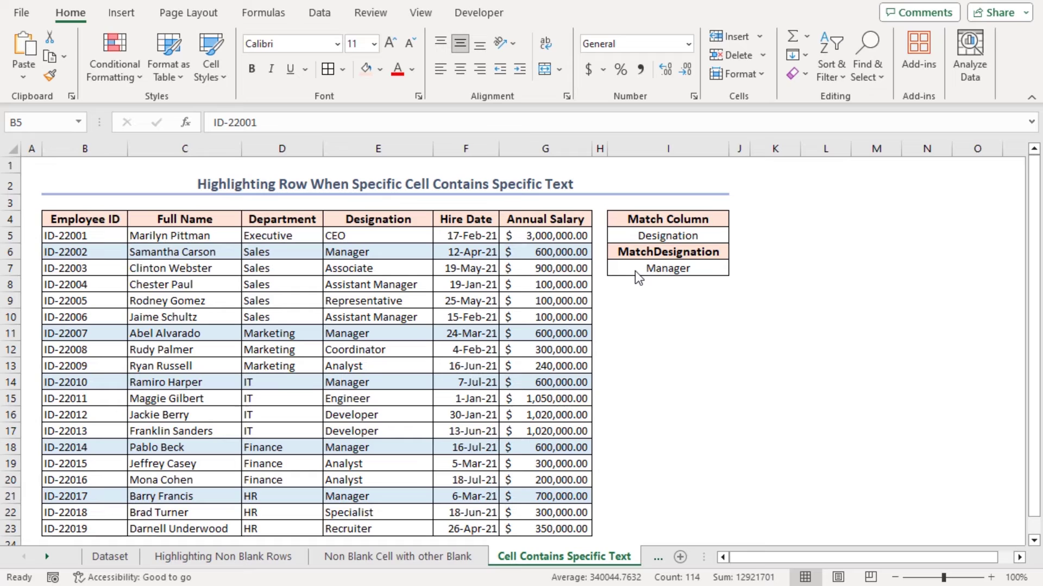
Test the highlighting by switching I5 to Department and I7 to Sales.
click(700, 236)
click(737, 236)
click(697, 268)
click(697, 272)
text(Sales)
key(Return)
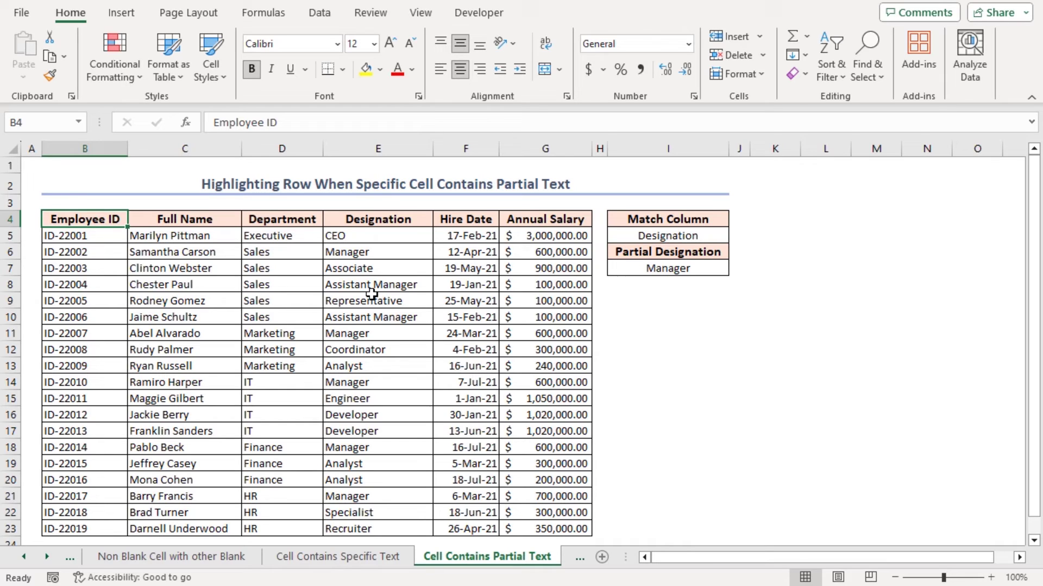
Check the I5 column list stays Designation and copy Manager from I7.
click(676, 239)
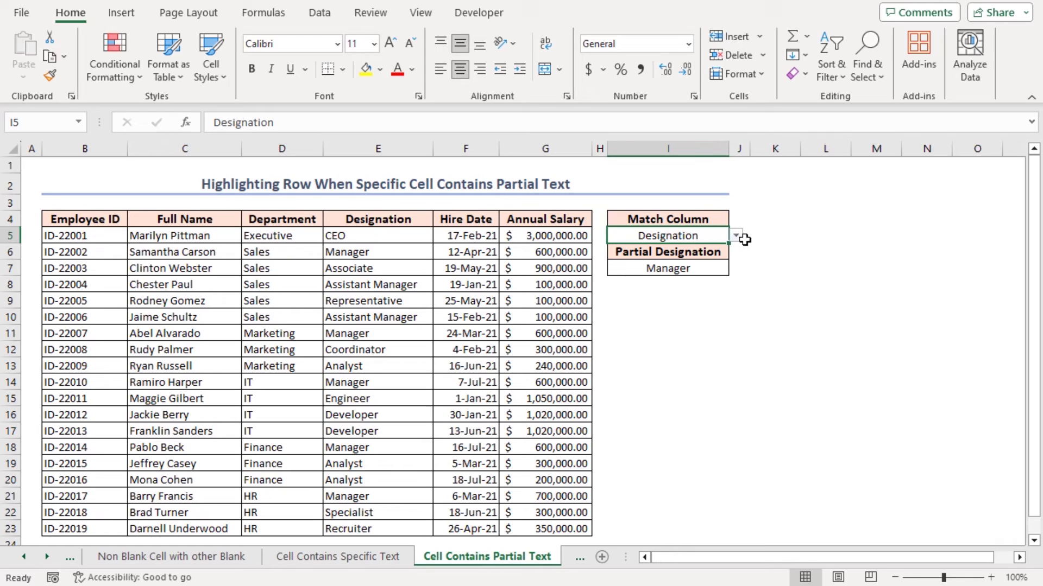
click(735, 236)
click(737, 237)
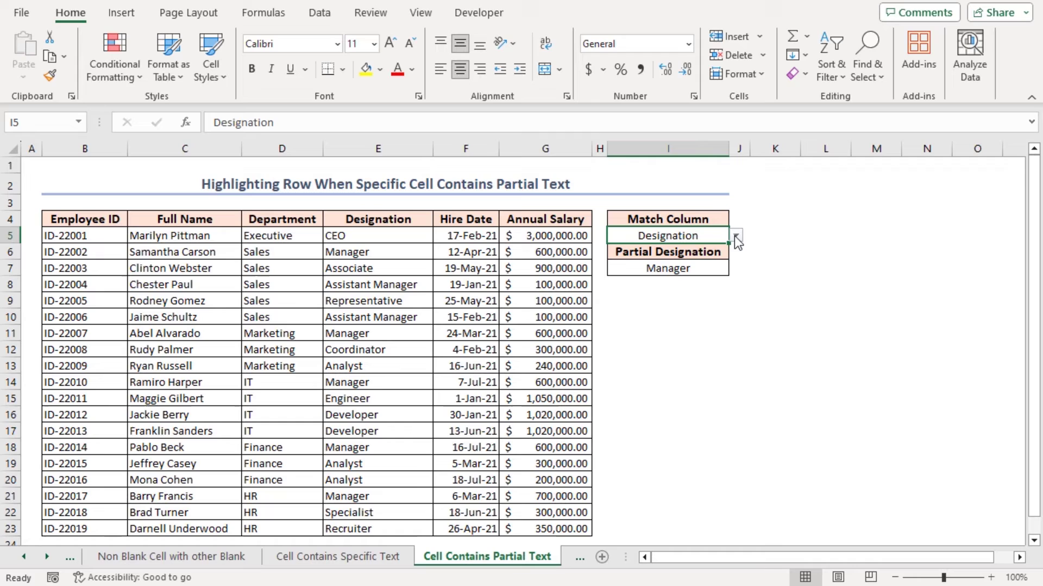
click(672, 251)
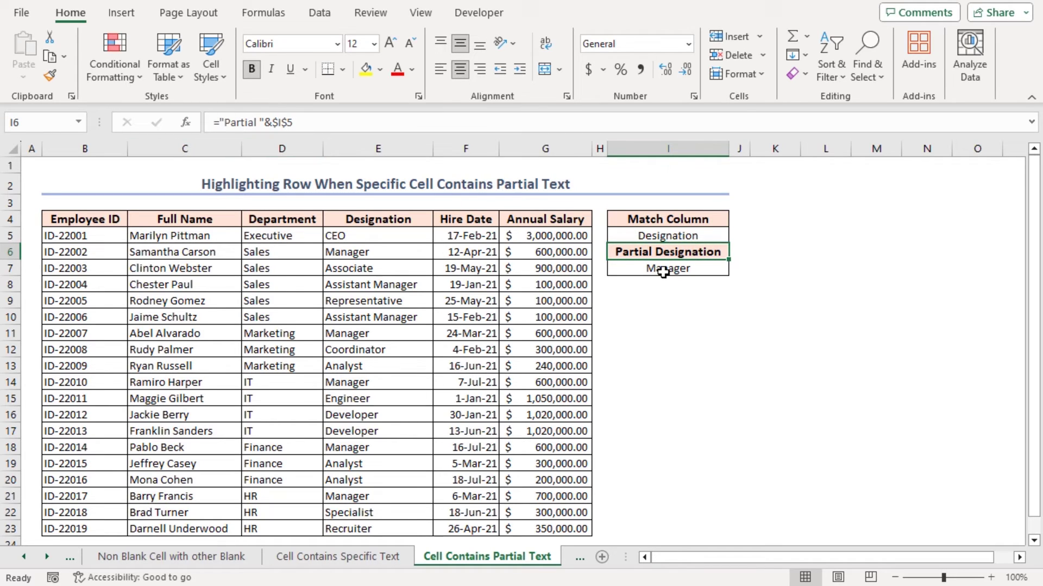
click(663, 272)
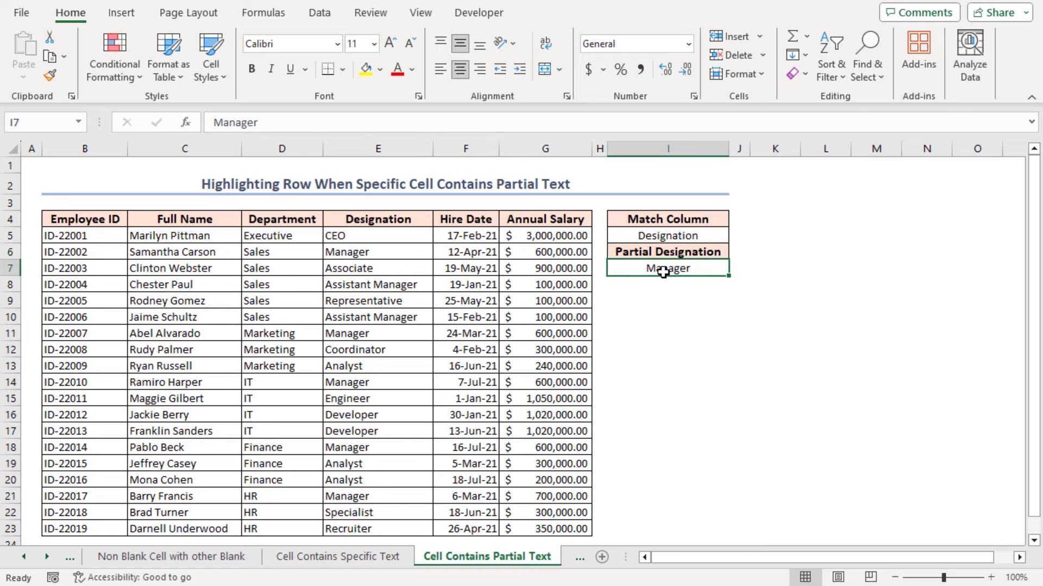
key(ctrl+c)
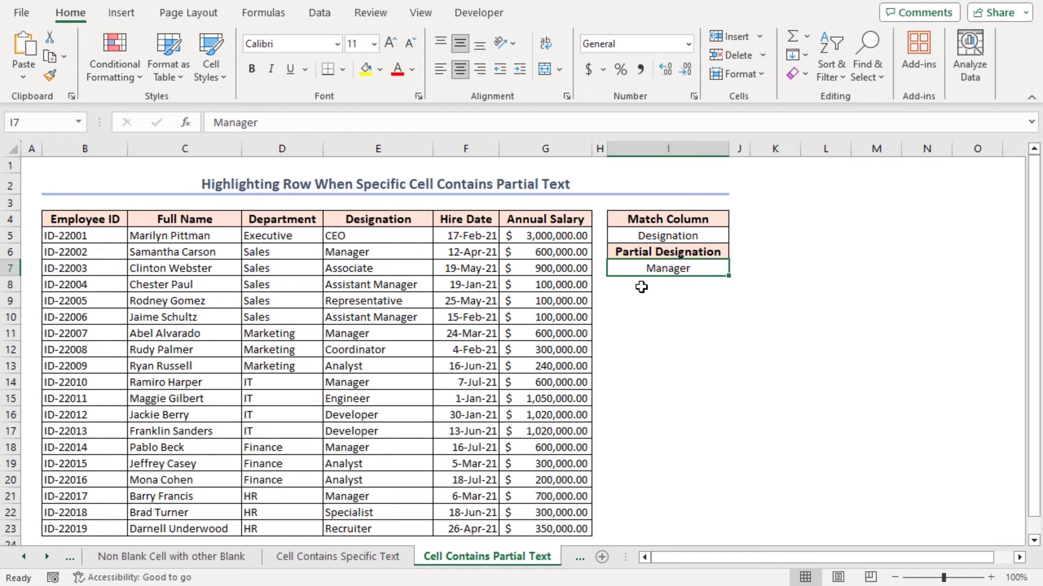
Select B5:G23 and start a new formula-based conditional formatting rule.
drag(65, 236, 570, 528)
click(114, 70)
mouse_move(149, 250)
click(140, 275)
click(636, 306)
click(616, 374)
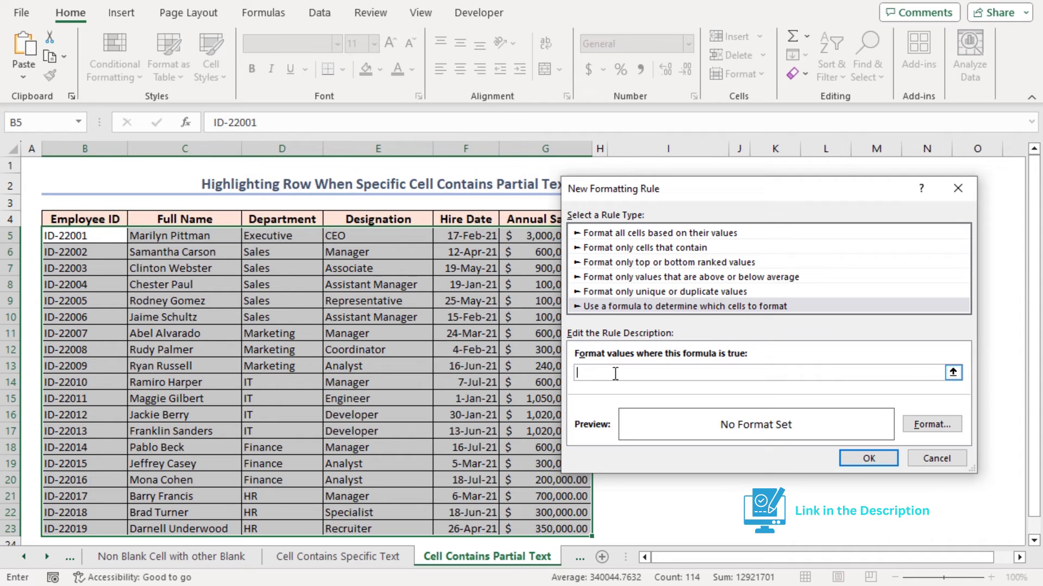
Paste the nested IF/SEARCH partial-match formula, set a light blue fill, and apply the rule.
key(ctrl+v)
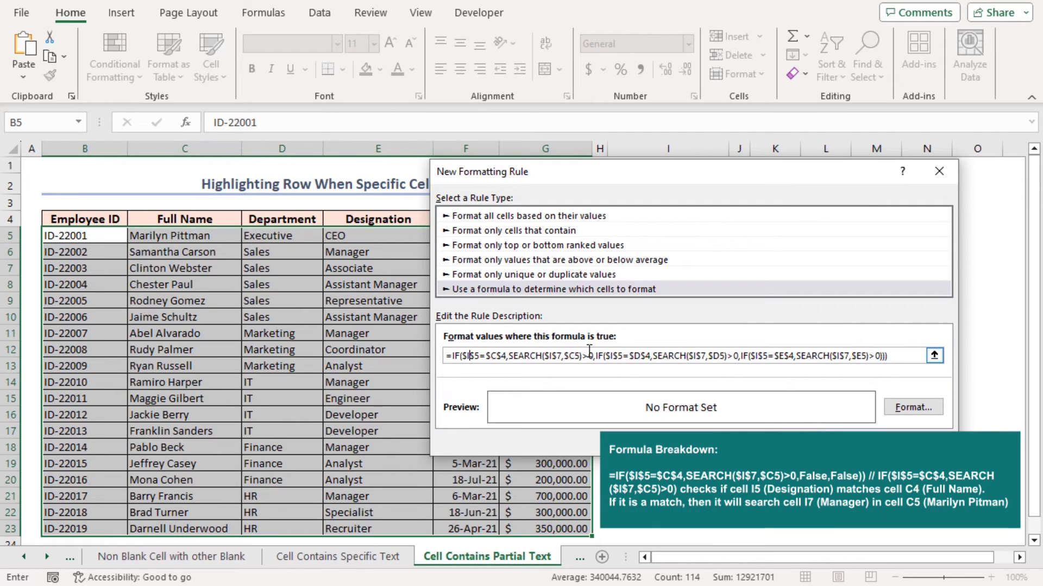
click(918, 413)
click(646, 177)
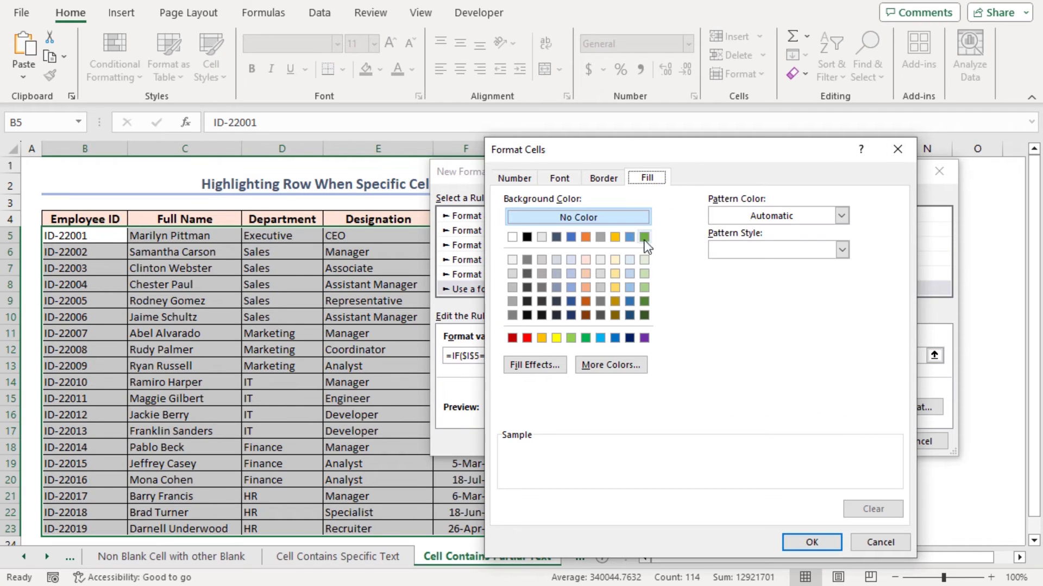
click(630, 260)
click(812, 542)
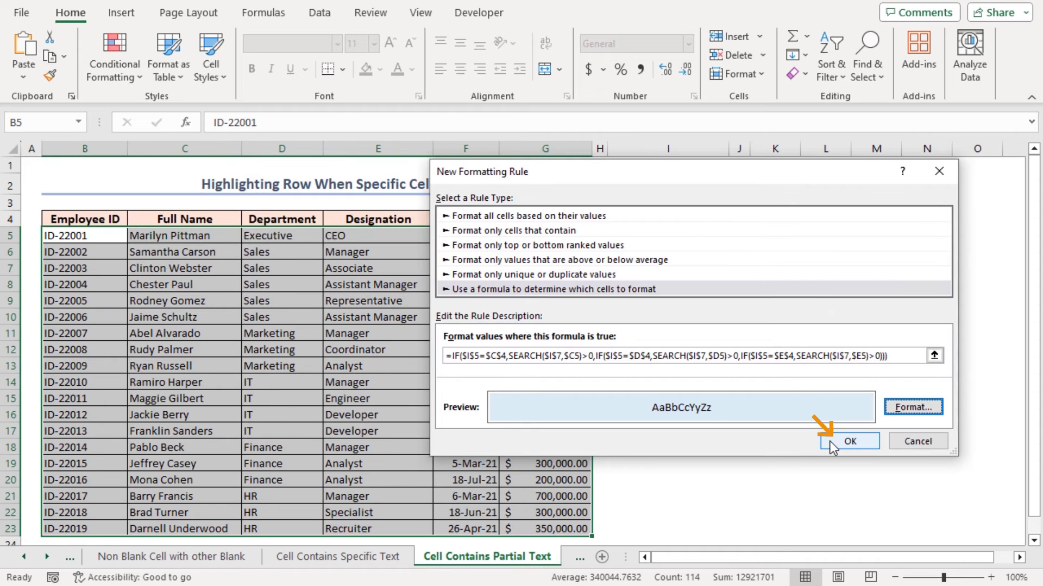
click(827, 442)
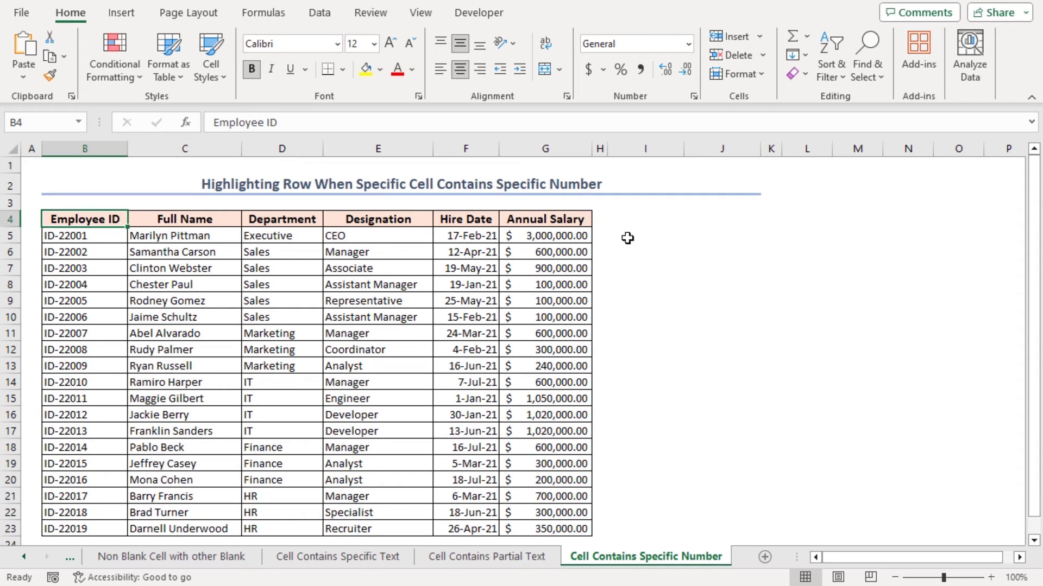
Enter 'Match Annual Salary' in I4, with 'Criteria' in I5 and 'Value' in J5.
drag(638, 218, 740, 255)
click(624, 216)
text(Match Annual Salary)
key(Return)
text(Criteria)
key(Tab)
text(Value)
key(Return)
Merge & Center the heading over I4:J4, center I5:J6, and fill the headers light gold.
drag(673, 217, 728, 220)
click(543, 69)
drag(628, 235, 706, 252)
click(460, 42)
click(460, 69)
drag(630, 235, 717, 238)
click(379, 70)
click(454, 108)
click(641, 251)
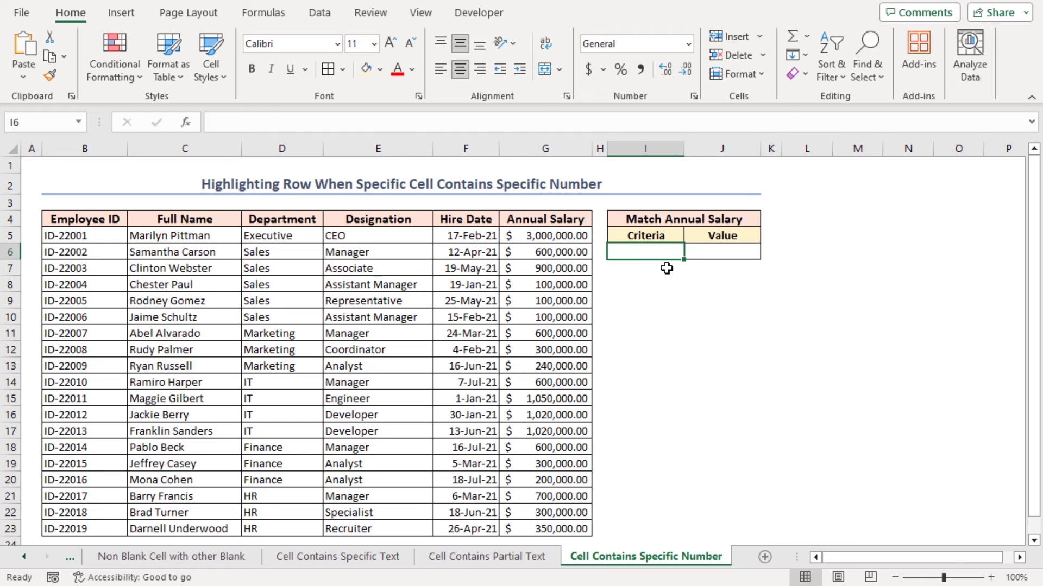
Give cell I6 a List data validation with source >=,>,<,<=,<>.
click(320, 12)
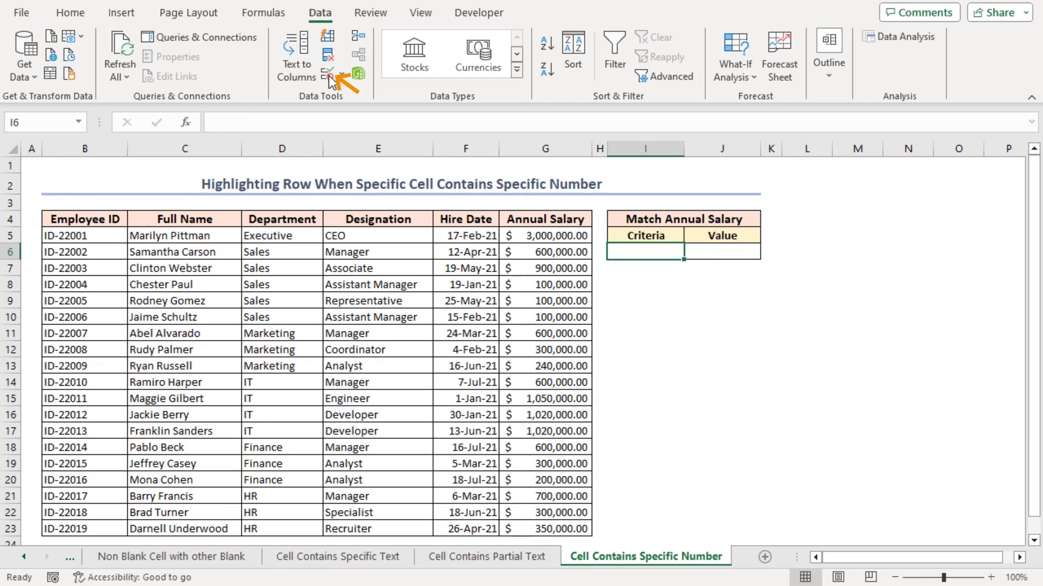
click(329, 77)
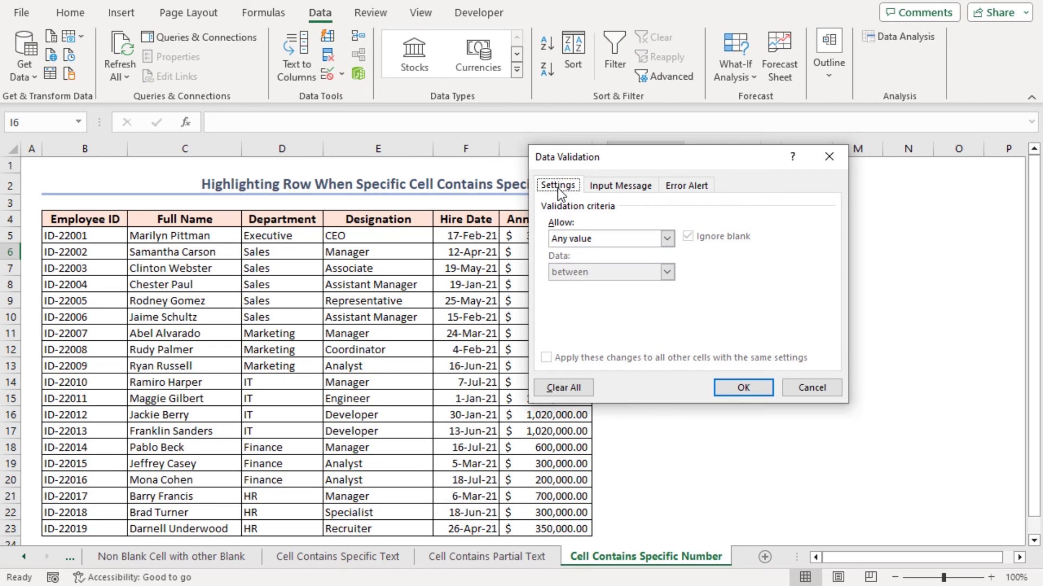
click(667, 239)
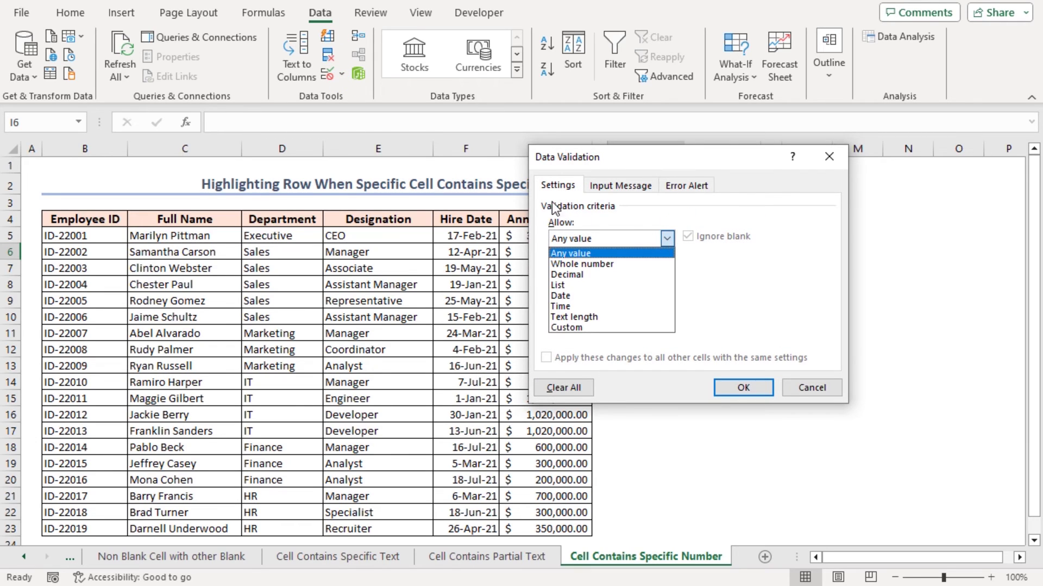
click(562, 284)
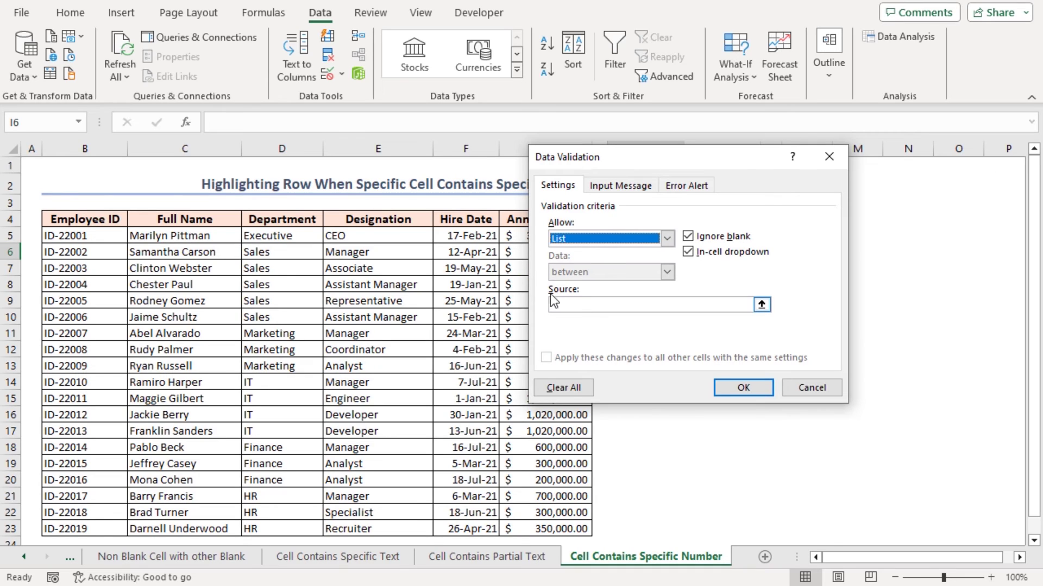
click(577, 305)
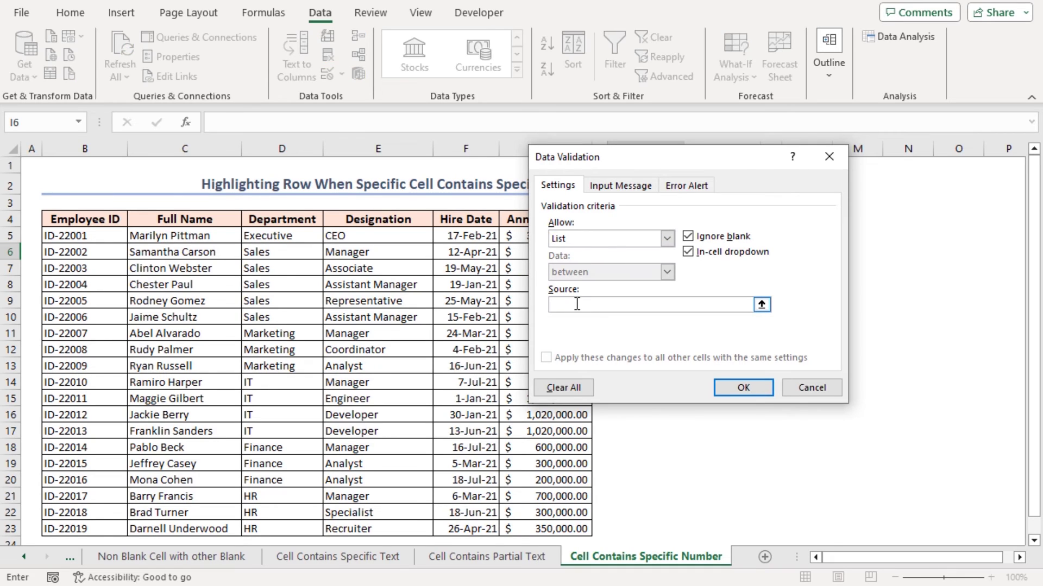
text(>=,>,)
text(,<)
text(,<)
text(=,<>)
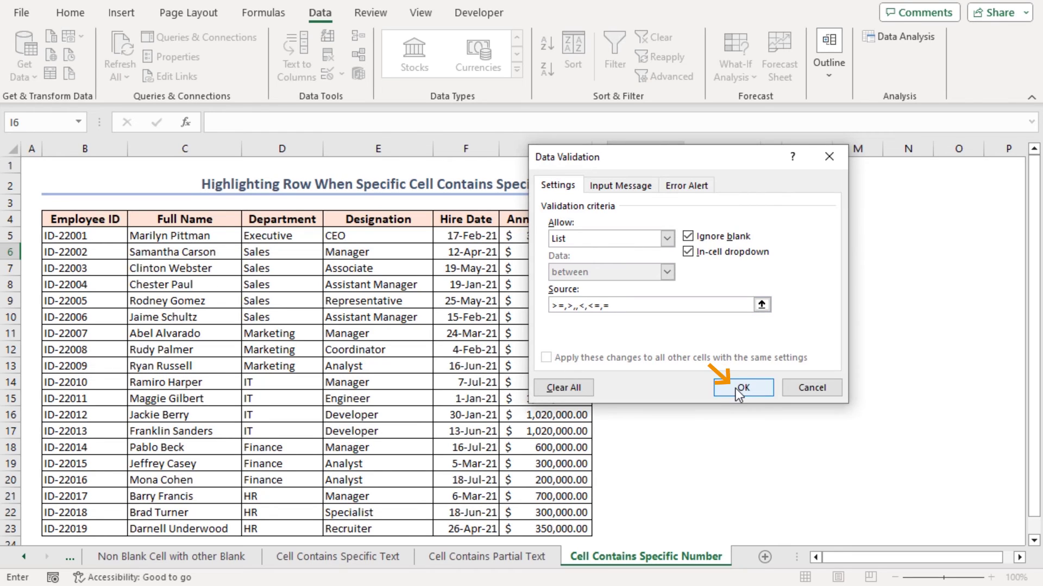
click(740, 388)
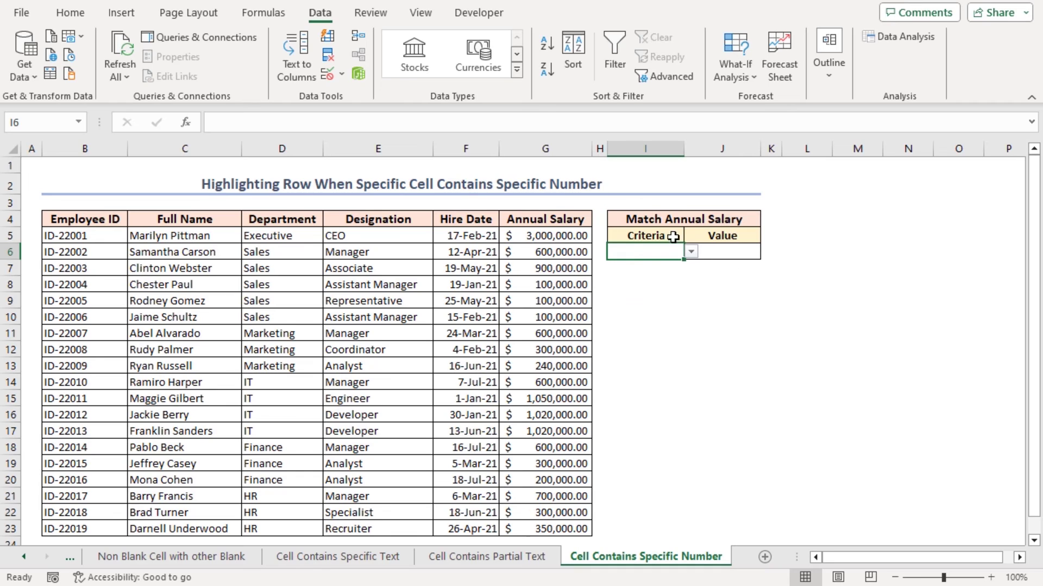
Choose = as the criterion in I6, enter 600000 in J6, and select B5:G23.
click(690, 253)
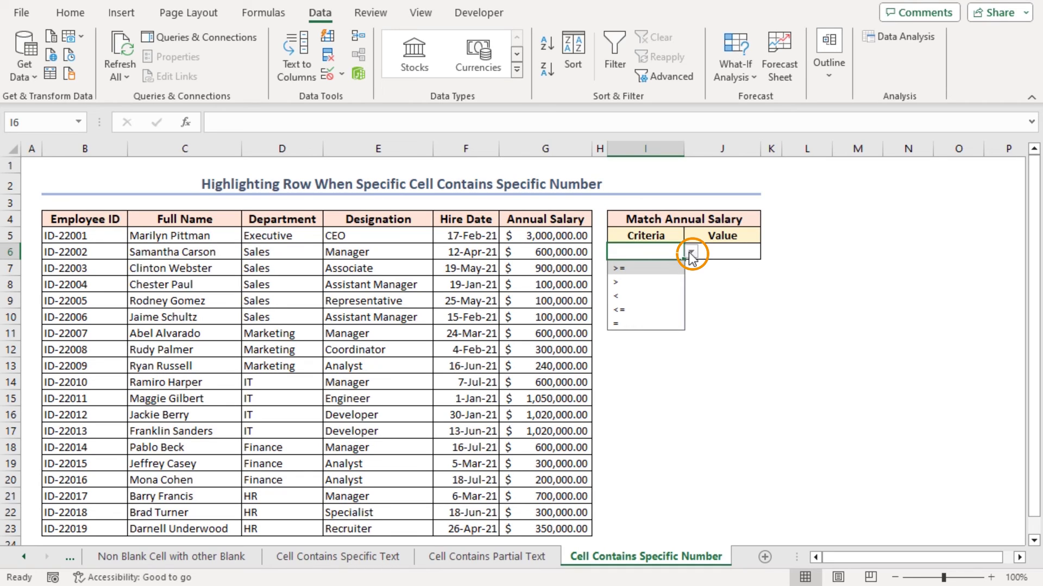
click(627, 323)
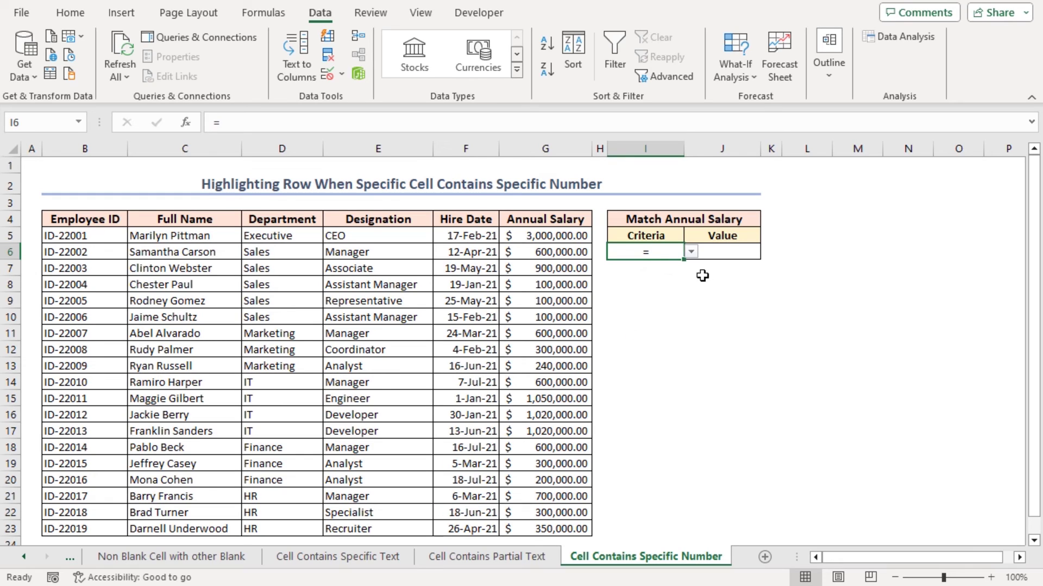
click(729, 255)
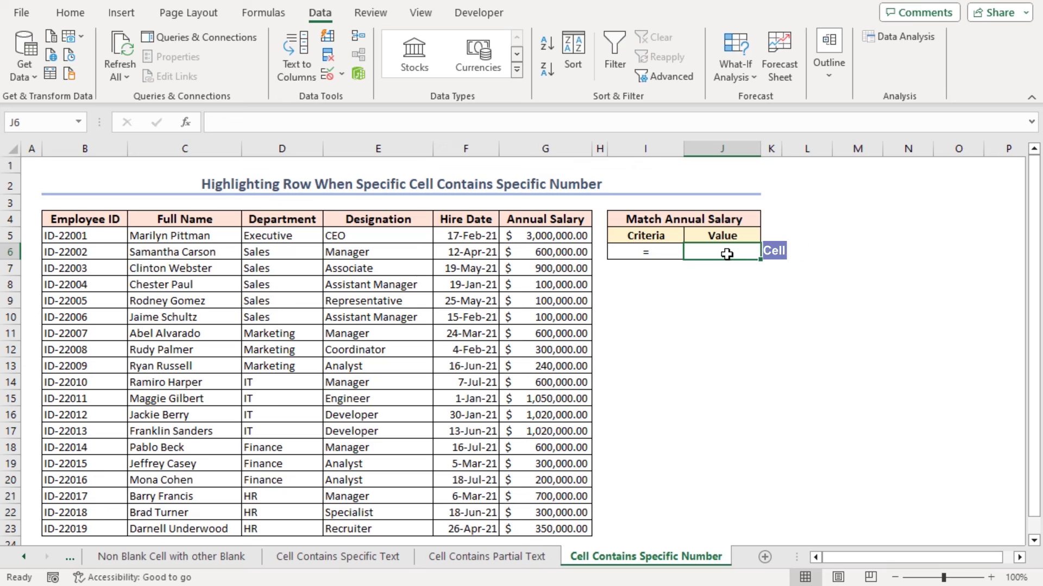
text(600000)
key(Return)
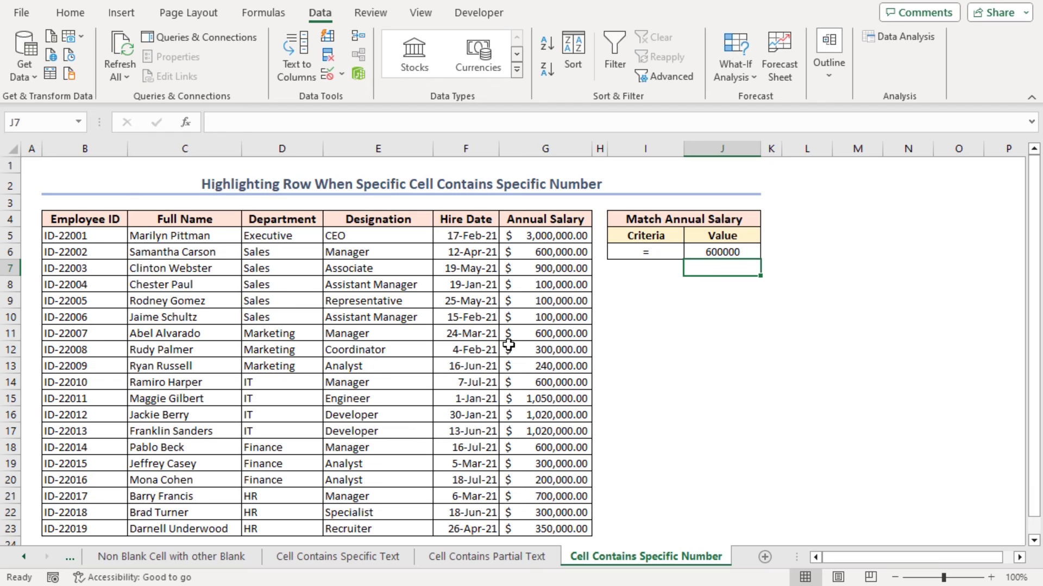
drag(54, 237, 568, 530)
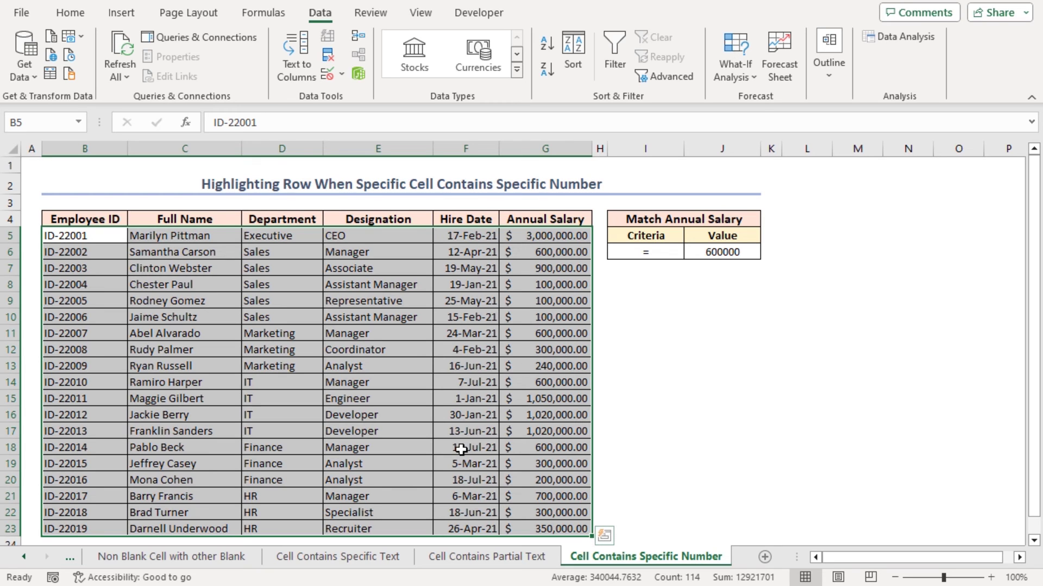
Add a formula rule comparing $G5 against the I6 criterion and $J$6 value, with light blue fill.
click(70, 12)
click(114, 65)
click(133, 274)
click(509, 271)
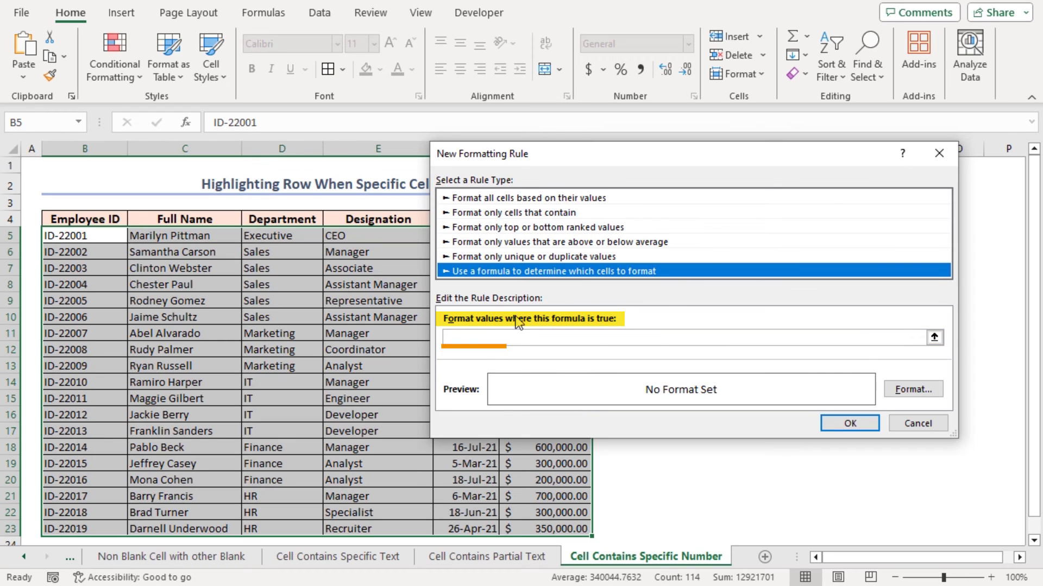
click(464, 342)
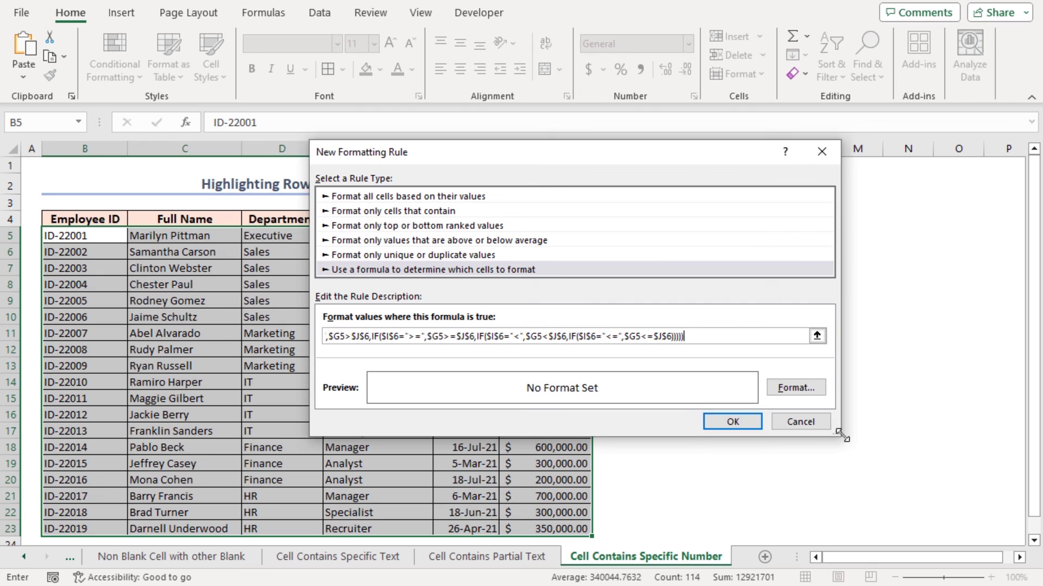
drag(842, 435, 880, 434)
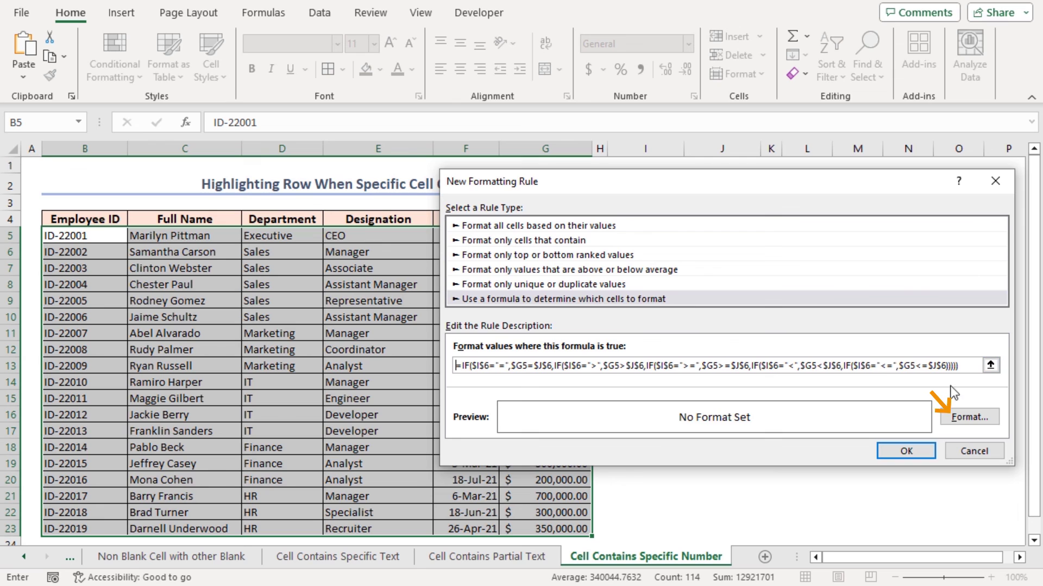
click(969, 417)
click(618, 185)
click(799, 468)
click(900, 450)
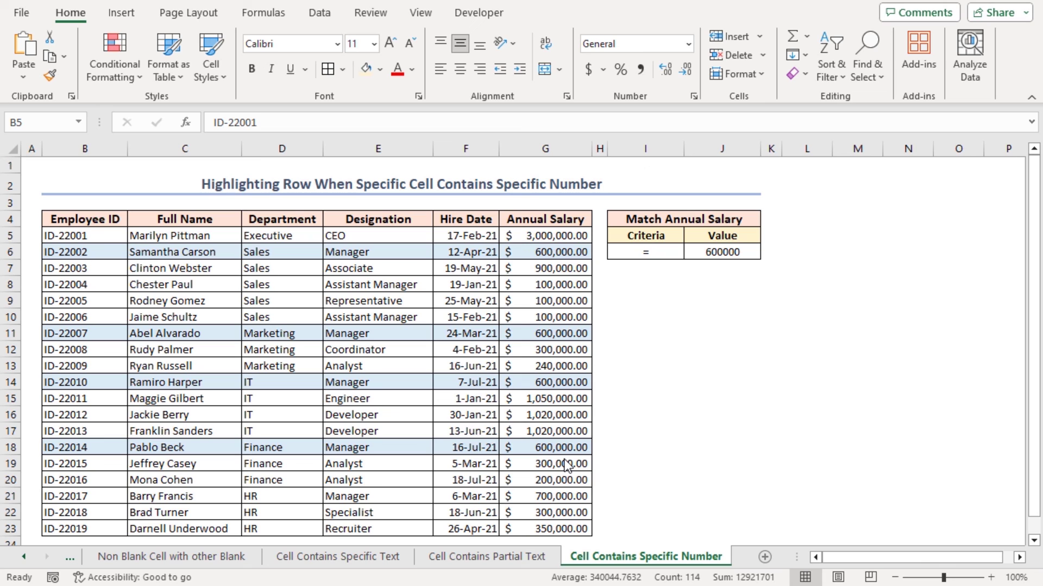
Switch the I6 criterion to <= and enter 40000 as the value in J6.
click(644, 251)
click(690, 252)
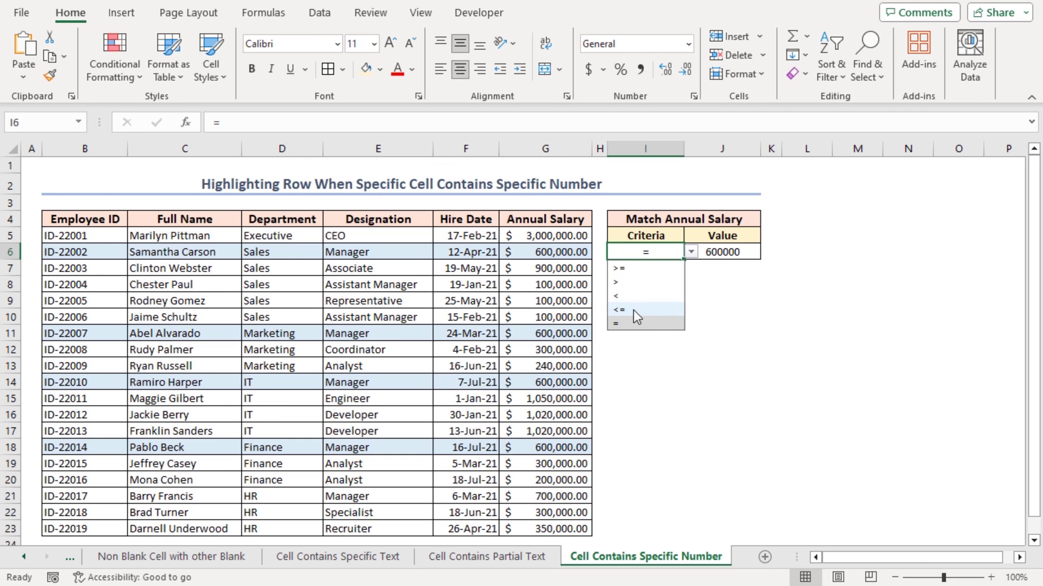
click(640, 314)
click(725, 251)
text(40000)
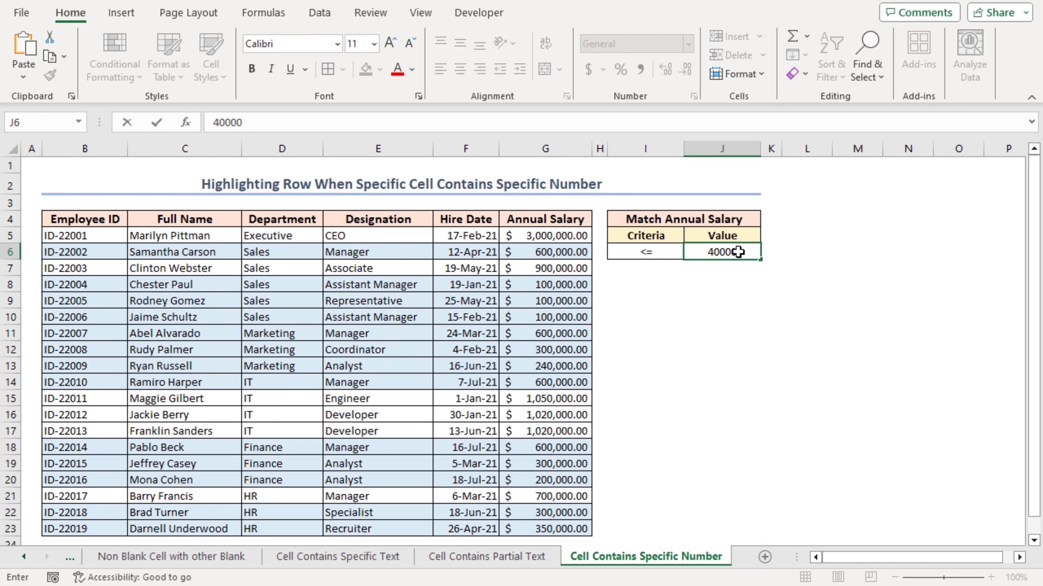
key(Return)
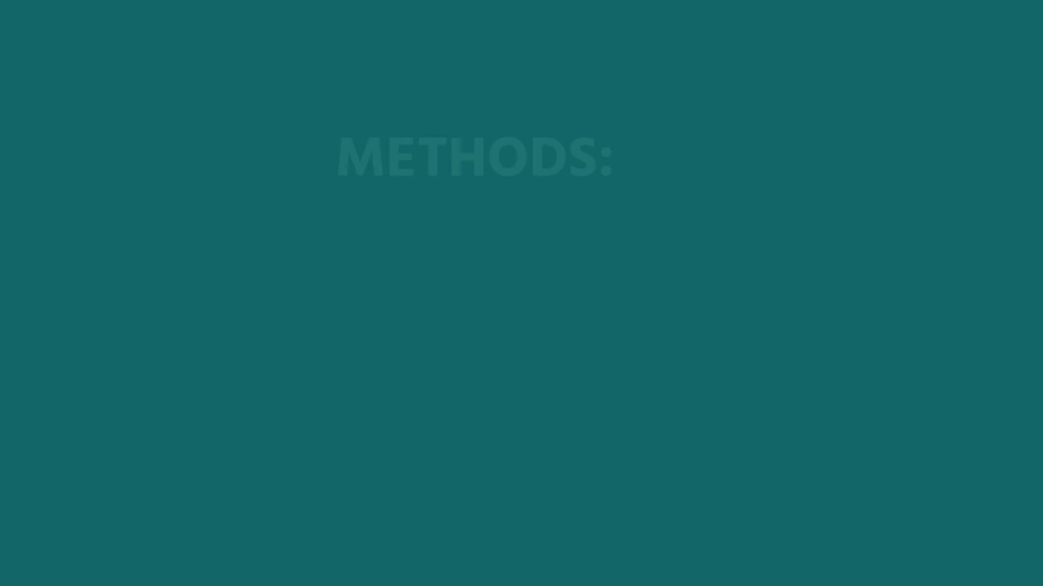